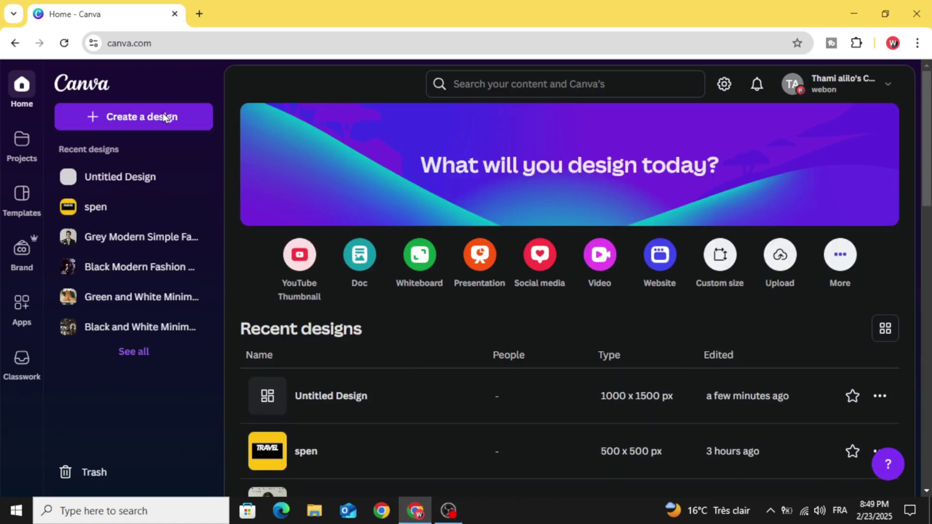
Step: Create a custom-size blank design 1000 px wide by 1500 px tall
click(165, 118)
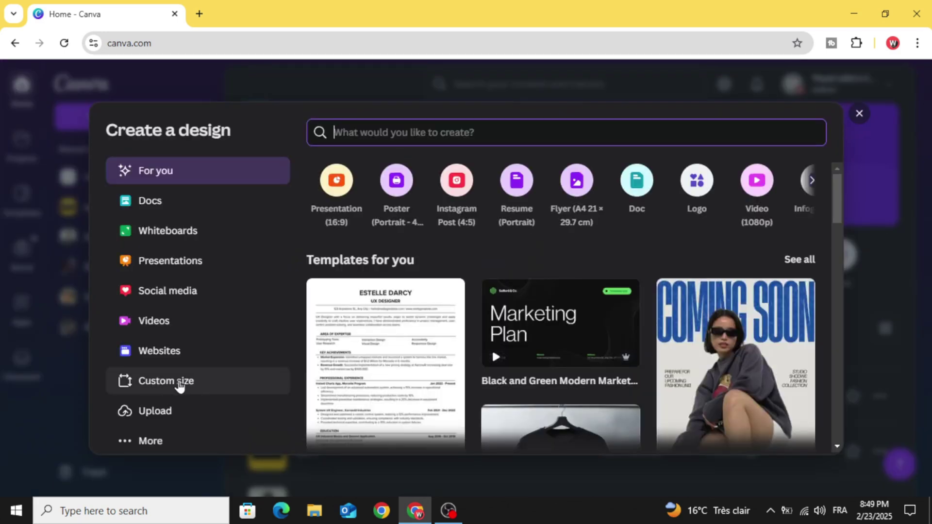
click(203, 384)
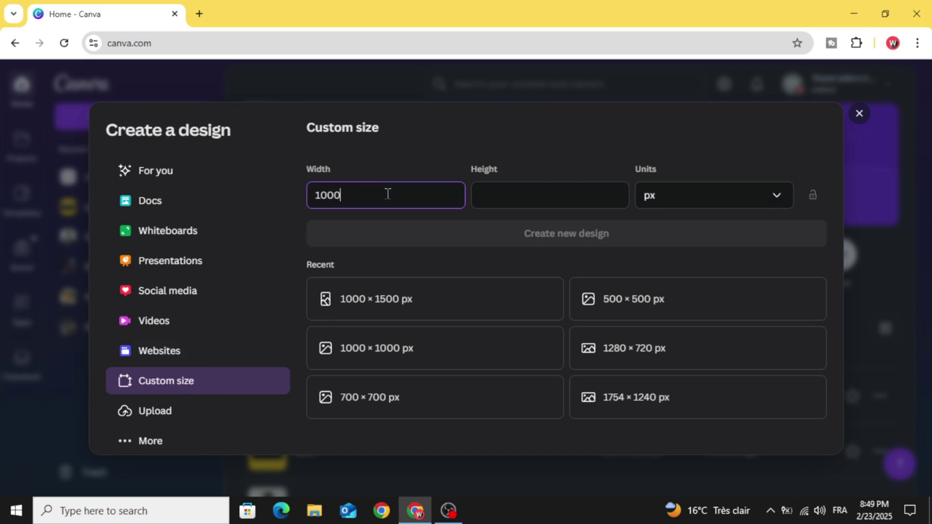
click(571, 204)
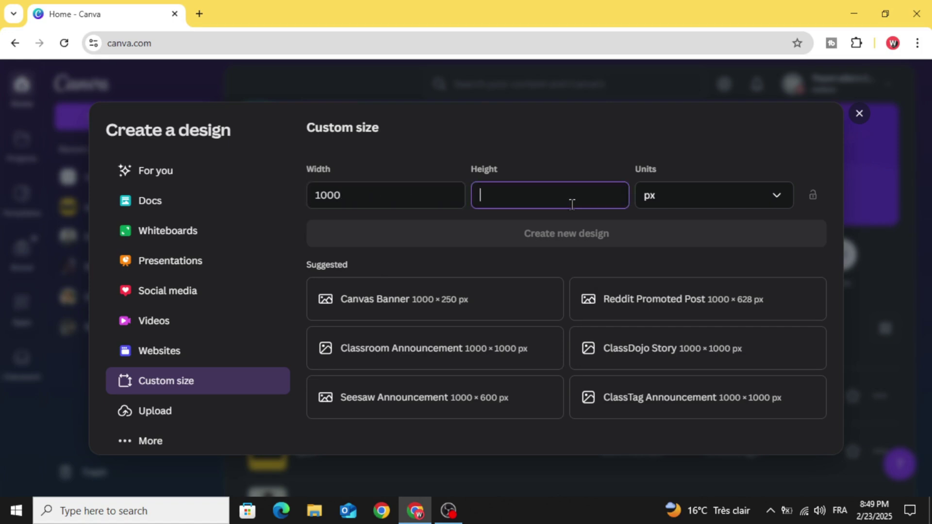
text(1500)
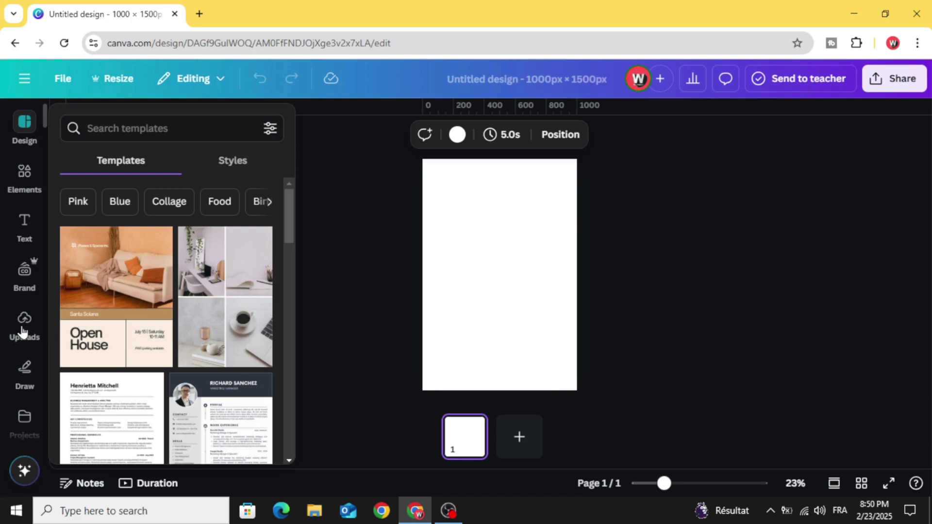
Step: Drag the recent man's portrait onto the page, resize it so his face fills it, and remove its background
click(25, 183)
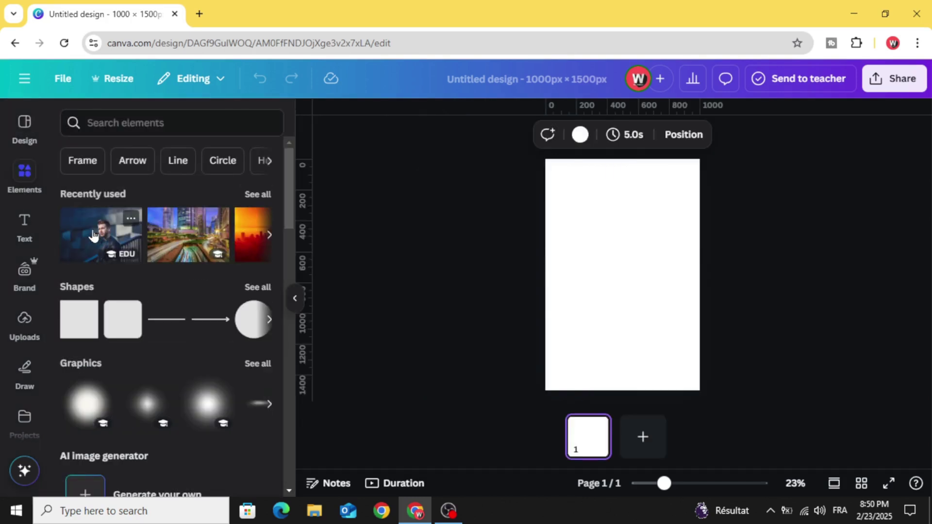
drag(104, 230, 648, 281)
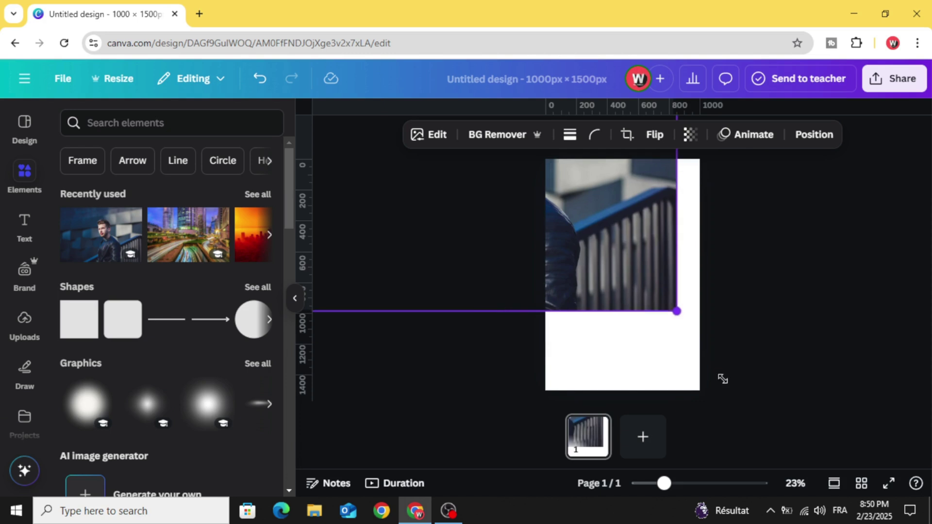
drag(722, 378, 590, 368)
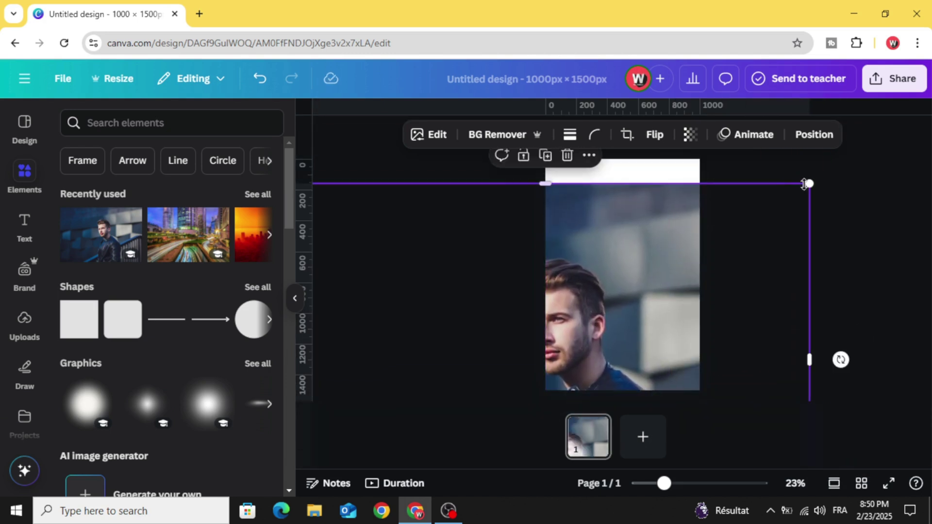
drag(805, 187, 912, 90)
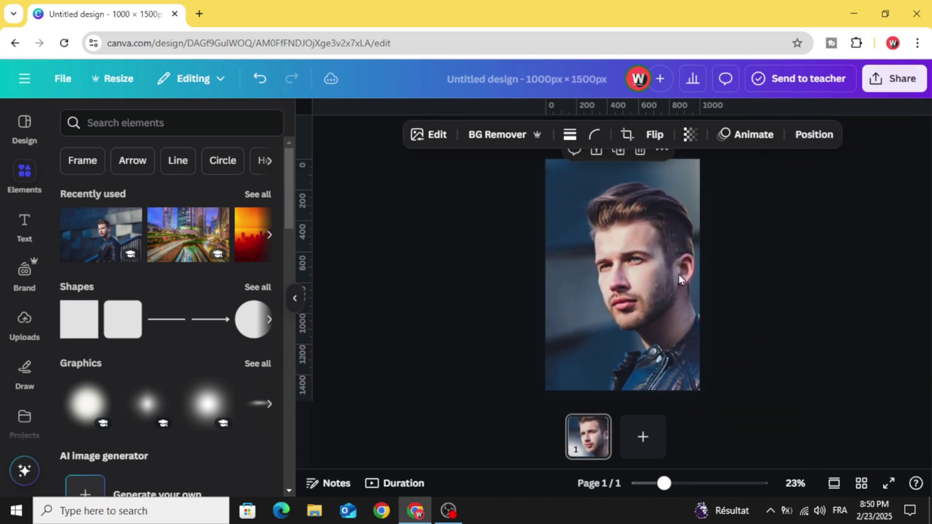
drag(674, 268, 652, 259)
click(503, 135)
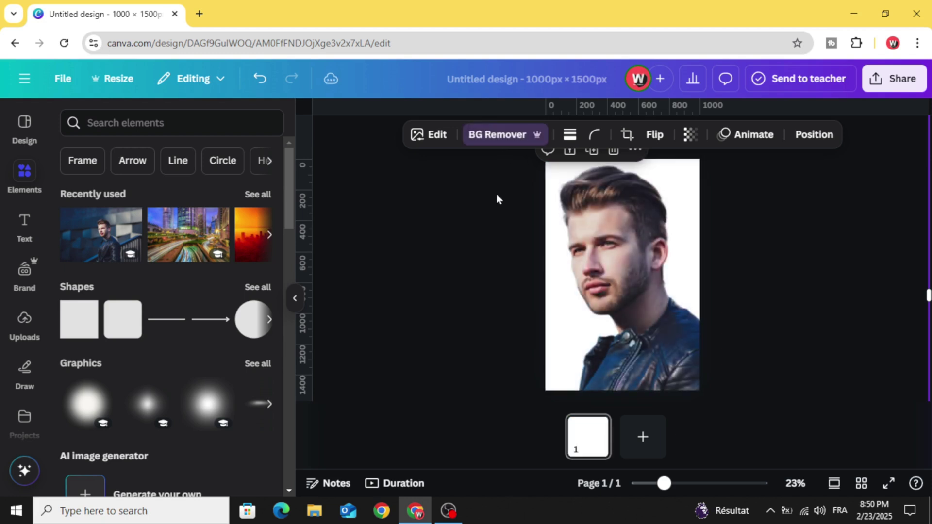
Step: Apply the Noir black-and-white filter from the Mono filters to the portrait
click(435, 140)
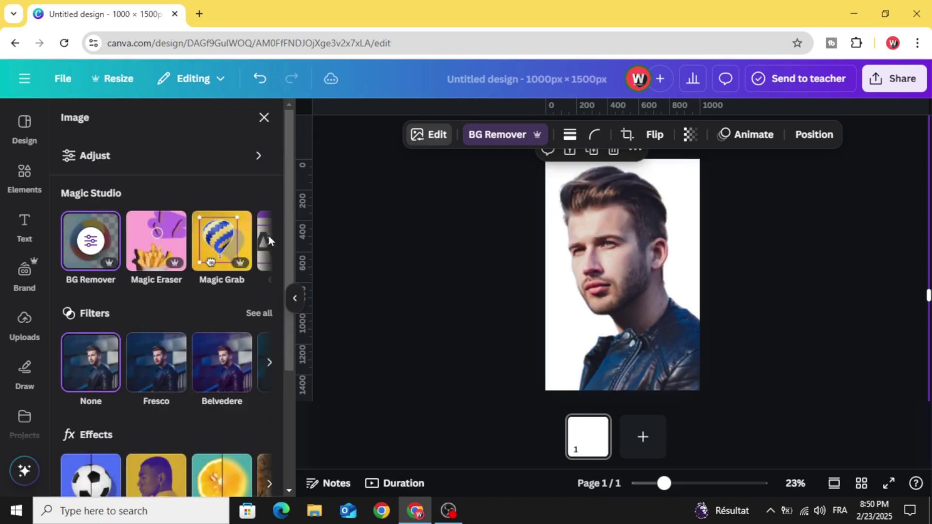
click(259, 313)
scroll(231, 322, down, 8)
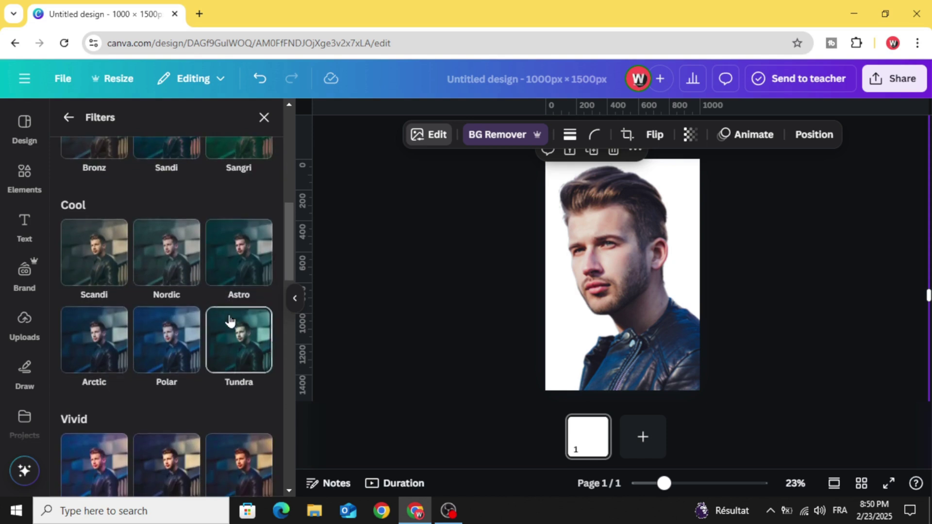
scroll(230, 321, down, 14)
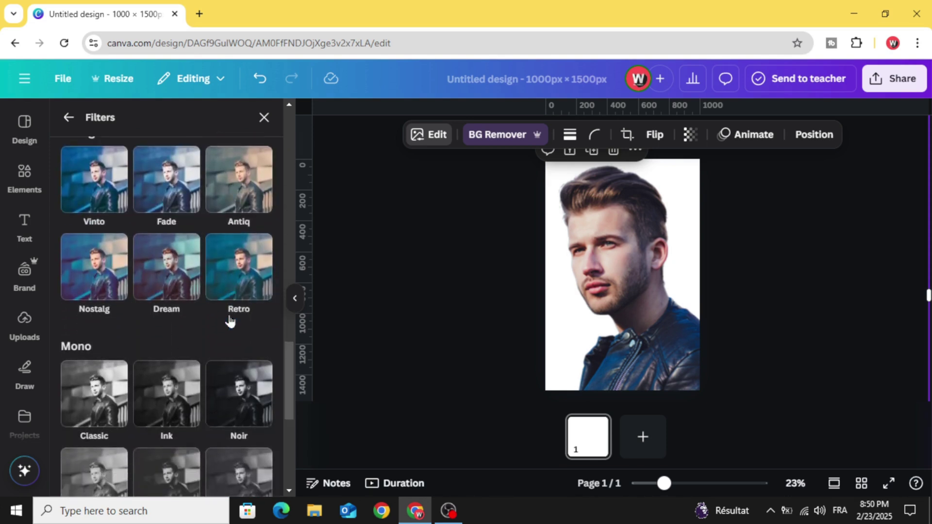
scroll(230, 321, down, 2)
click(238, 298)
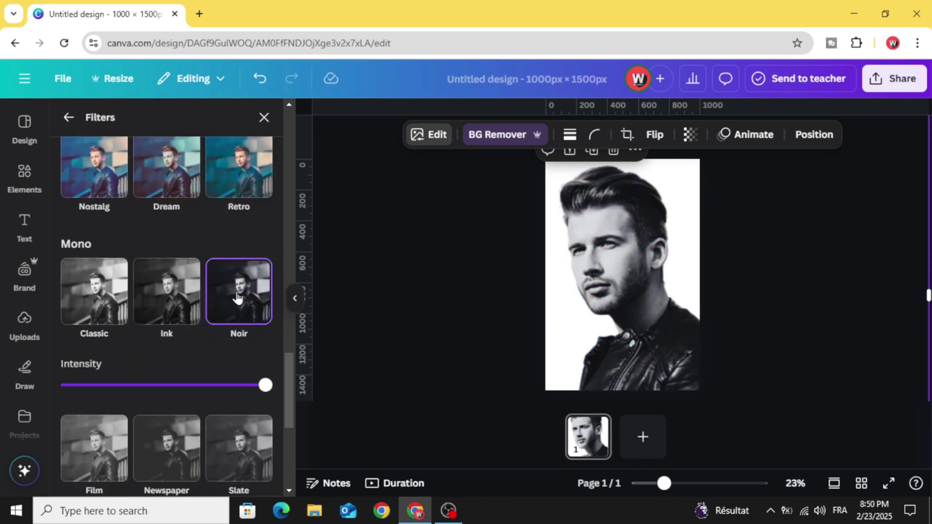
key(Escape)
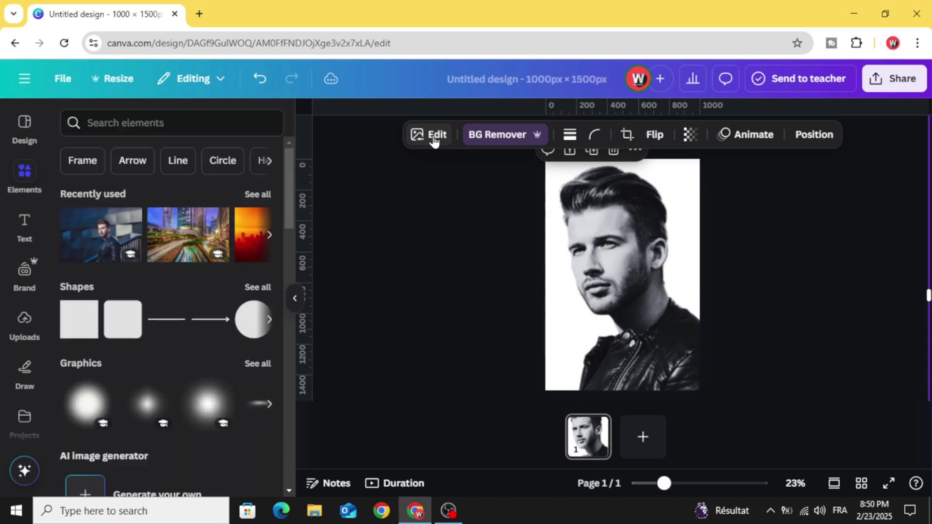
Step: Raise the portrait's clarity to 33 in the Adjust settings
click(435, 141)
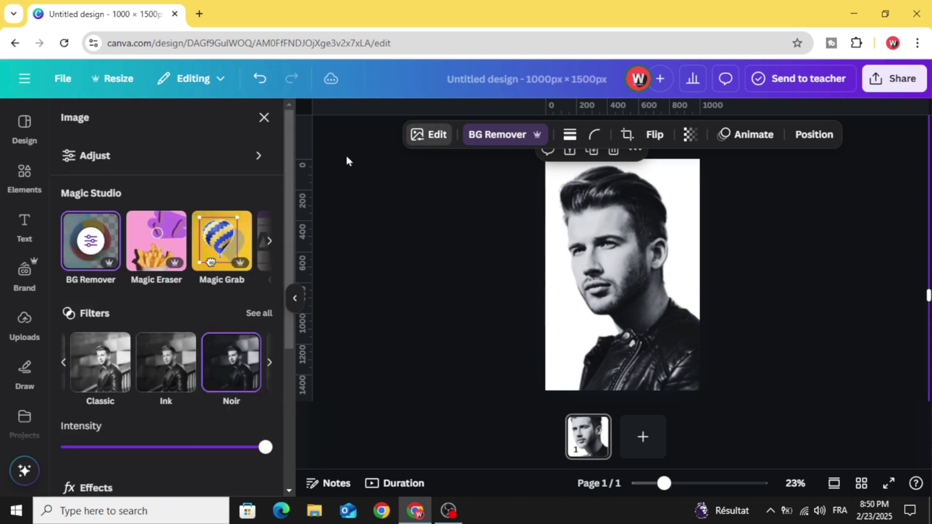
click(240, 156)
scroll(219, 316, down, 1)
scroll(219, 320, down, 10)
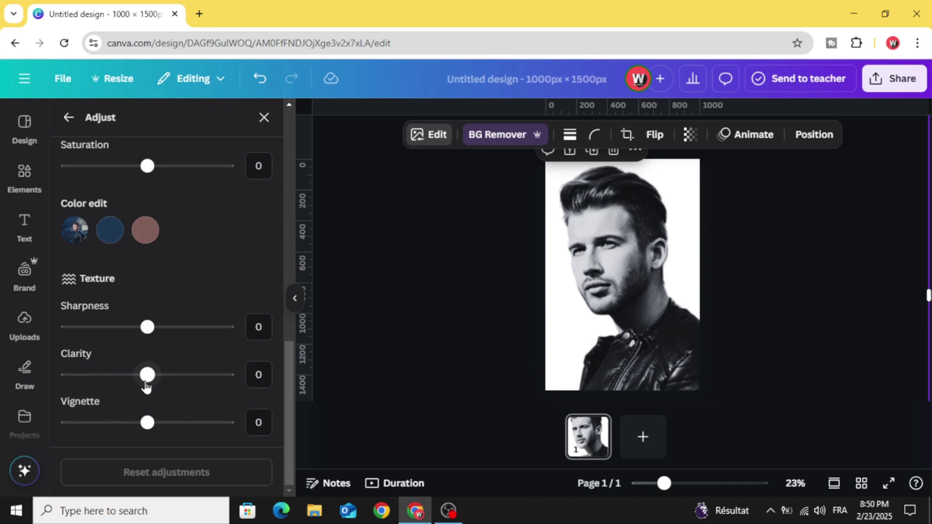
drag(148, 379, 175, 380)
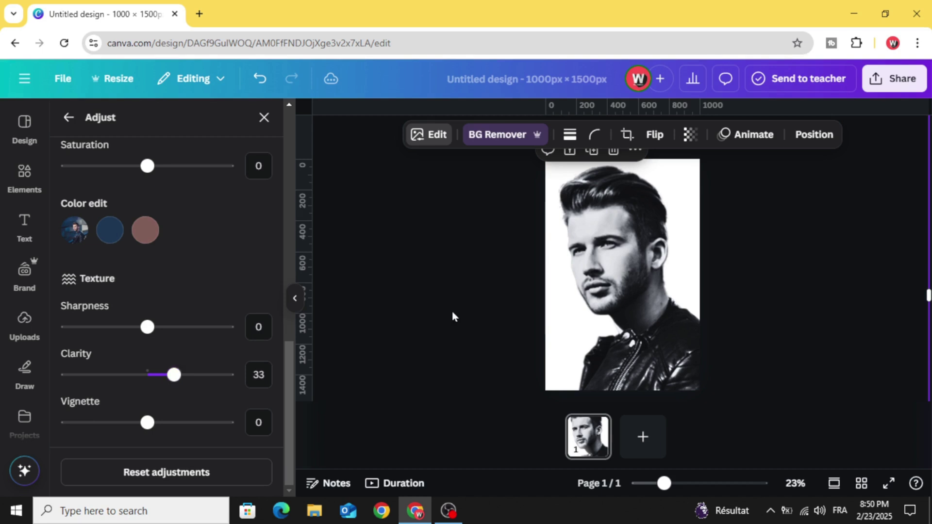
Step: Download the design as a PNG with Transparent background ticked
click(618, 299)
click(903, 79)
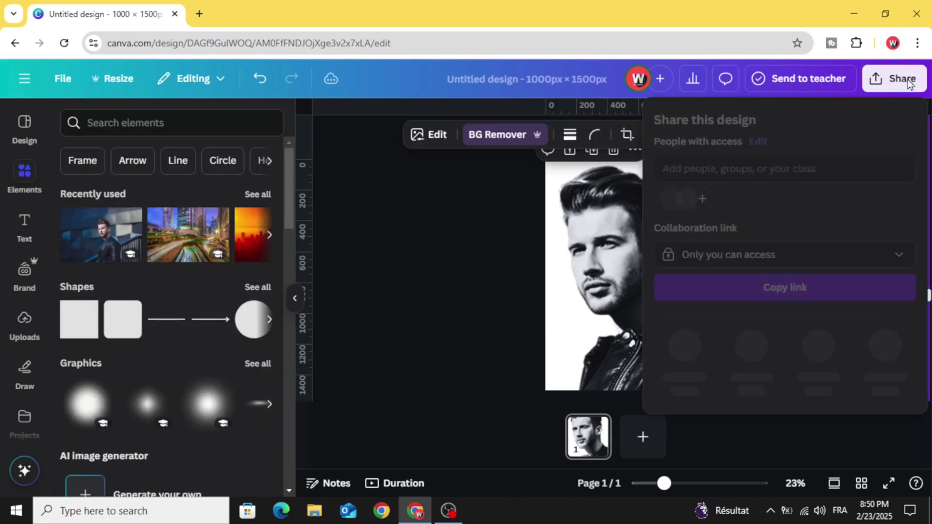
click(675, 310)
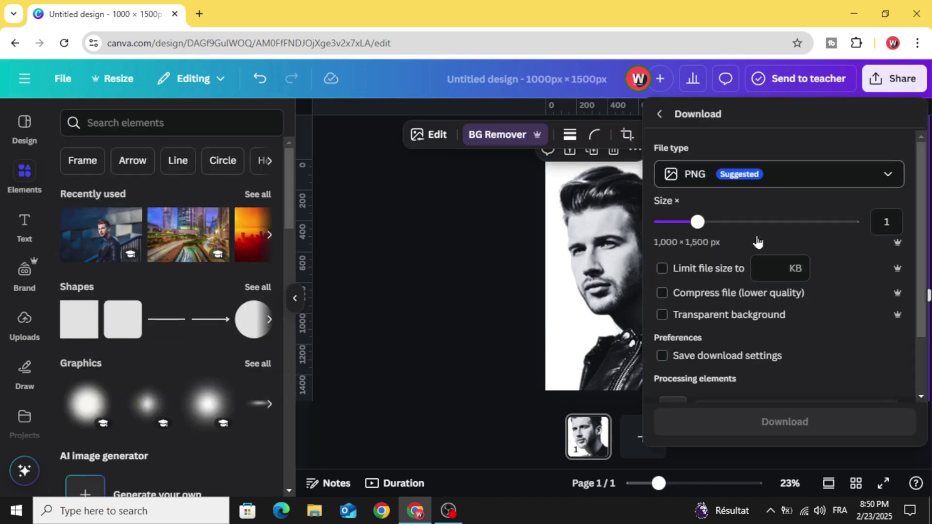
click(663, 316)
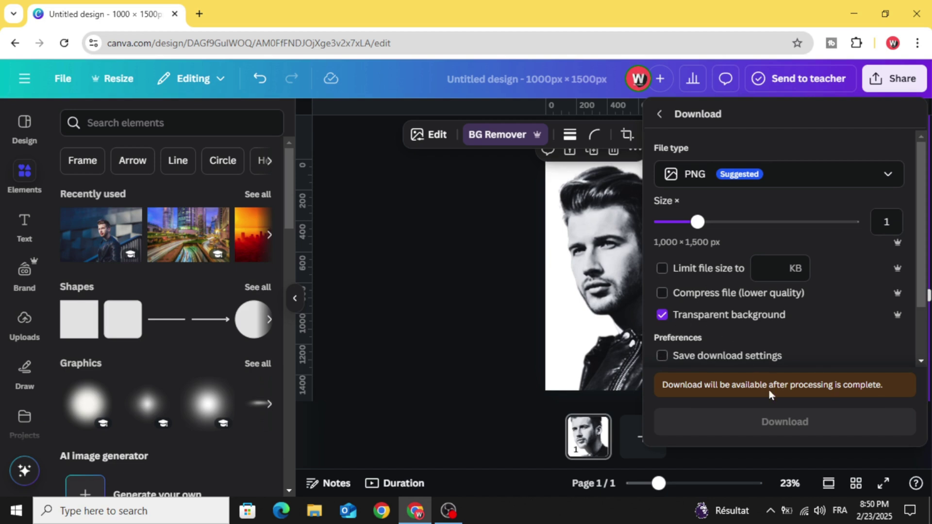
click(768, 422)
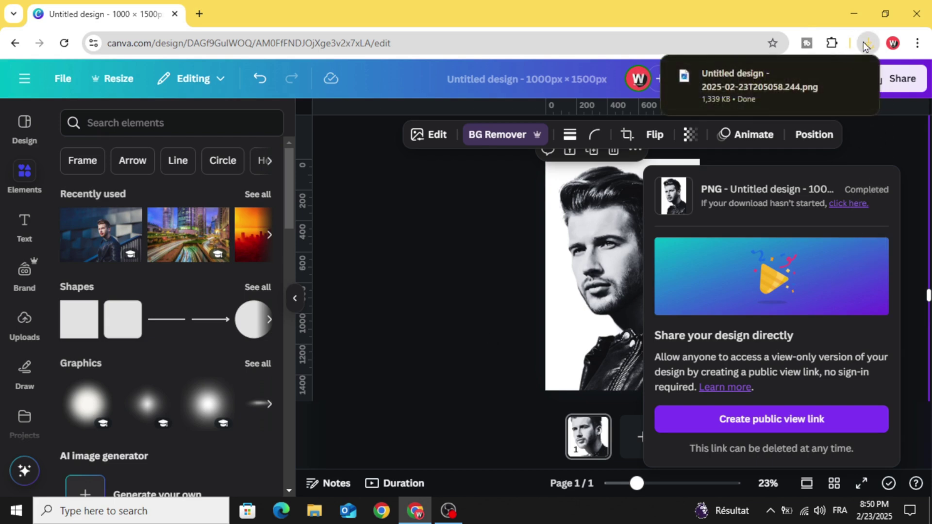
Step: Upload the downloaded portrait PNG into Uploads, then delete the portrait from the page
click(864, 46)
click(855, 71)
click(25, 320)
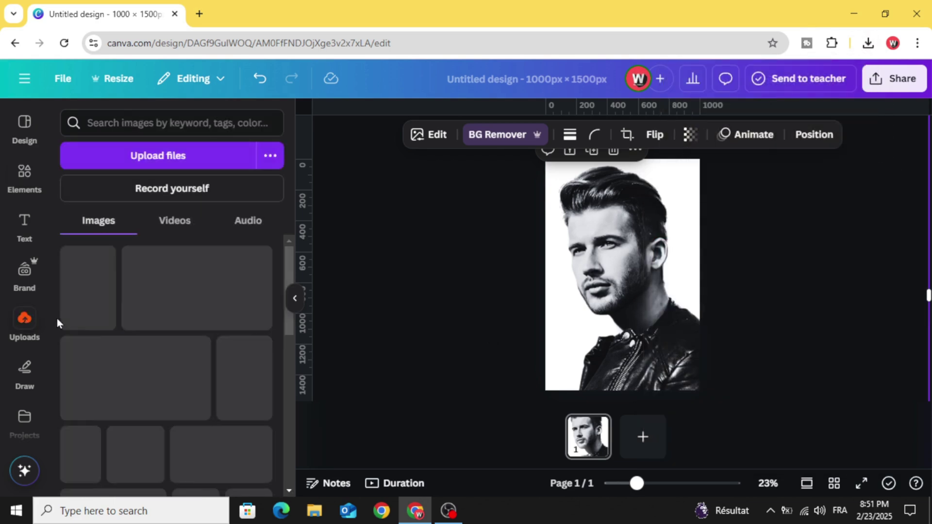
click(867, 44)
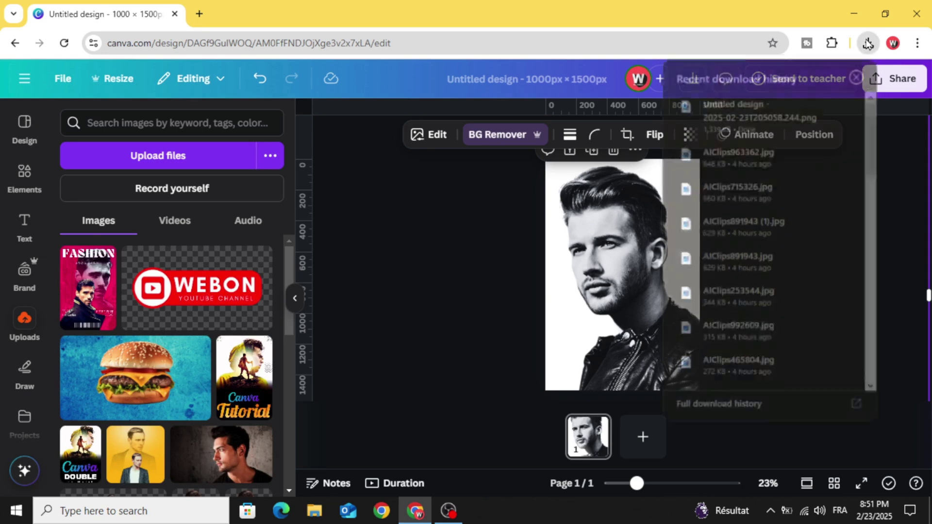
drag(761, 101, 124, 323)
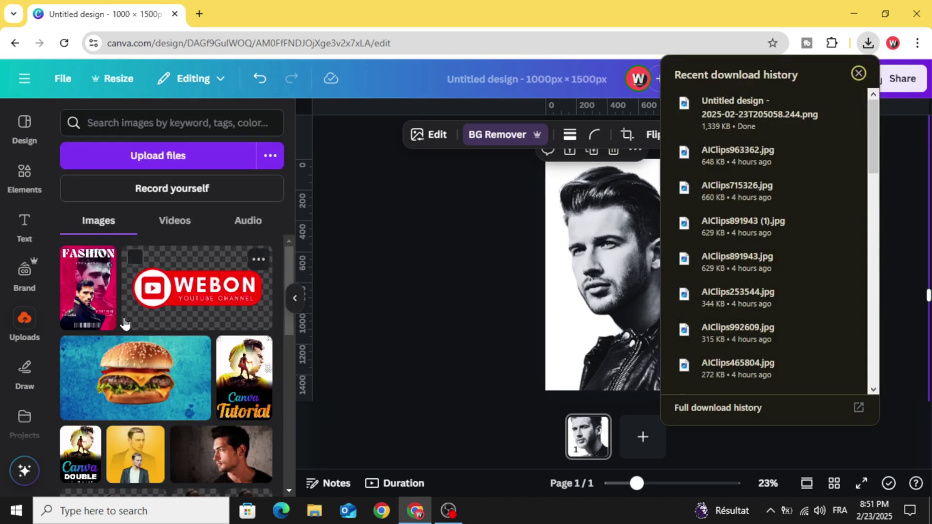
click(858, 73)
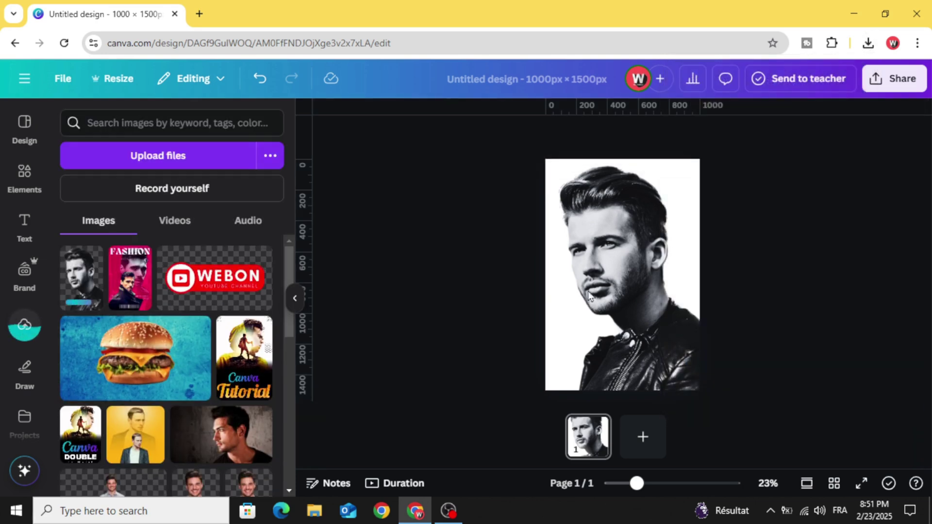
click(611, 248)
key(Delete)
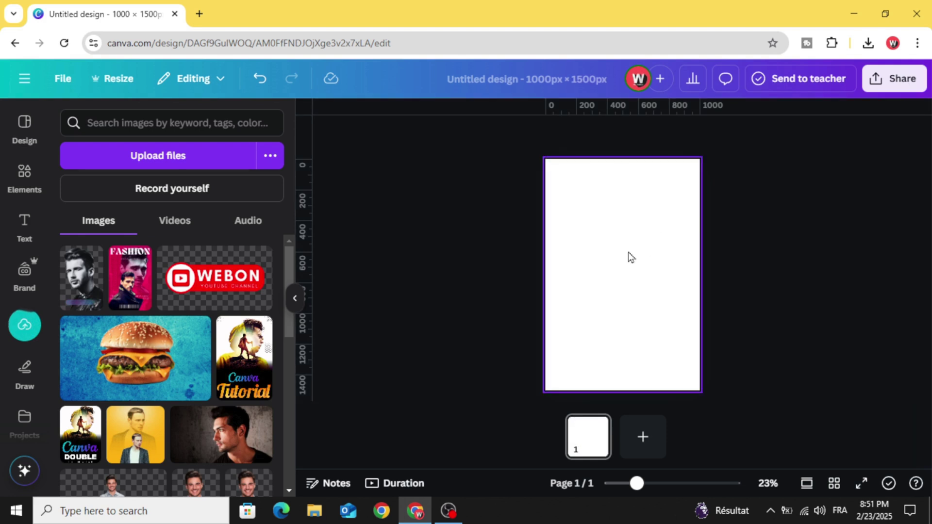
Step: Set the page background to a custom orange, #FF8A00
click(605, 183)
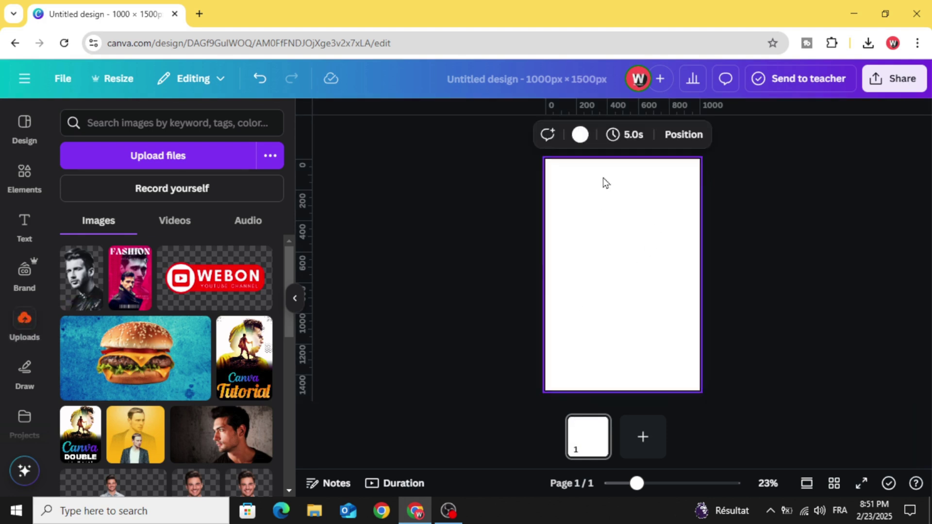
click(580, 136)
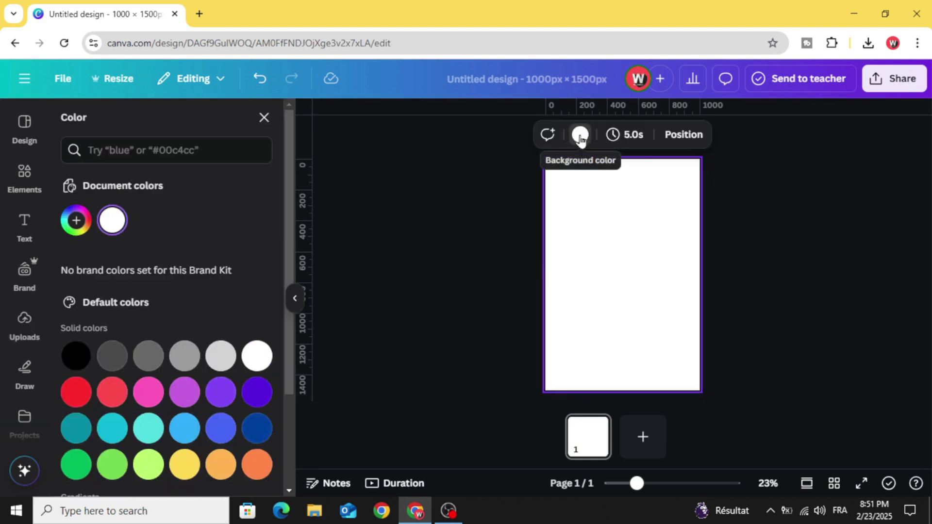
click(78, 221)
click(96, 372)
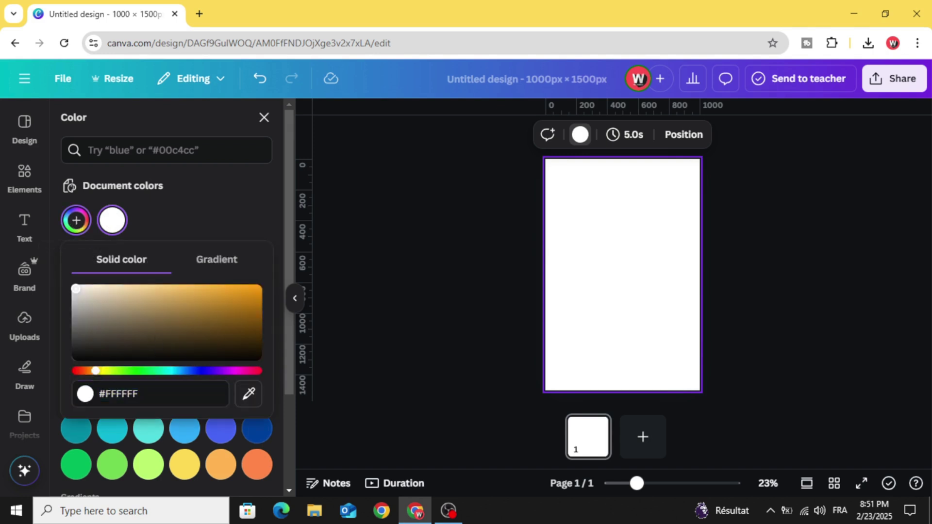
click(257, 291)
drag(95, 372, 91, 372)
click(387, 264)
click(20, 189)
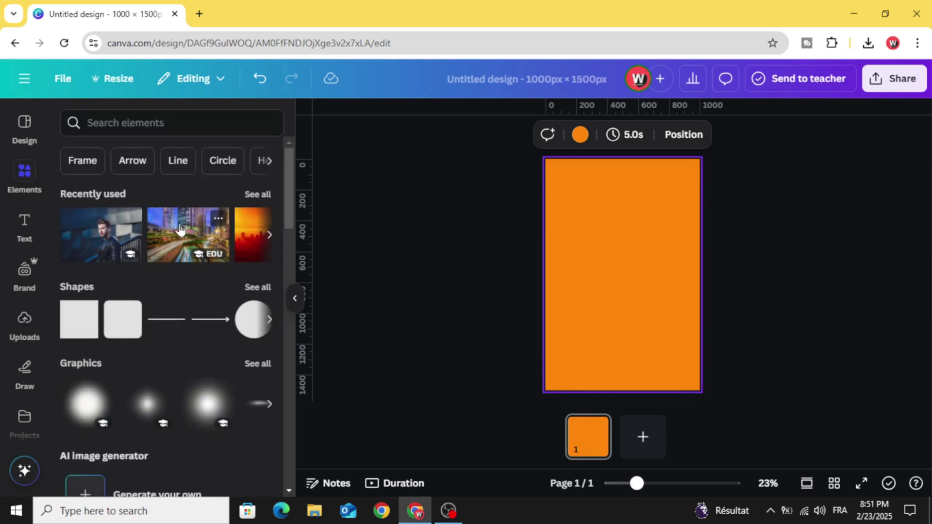
Step: Place the city street photo on the page, enlarged and centred to cover it
drag(164, 232, 583, 234)
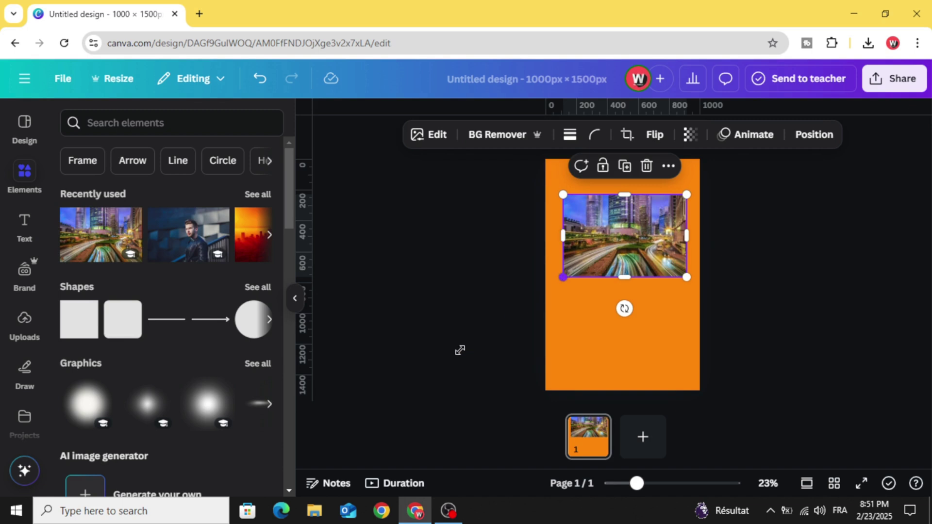
drag(459, 350, 456, 347)
drag(699, 192, 747, 173)
drag(740, 348, 803, 390)
drag(702, 367, 611, 341)
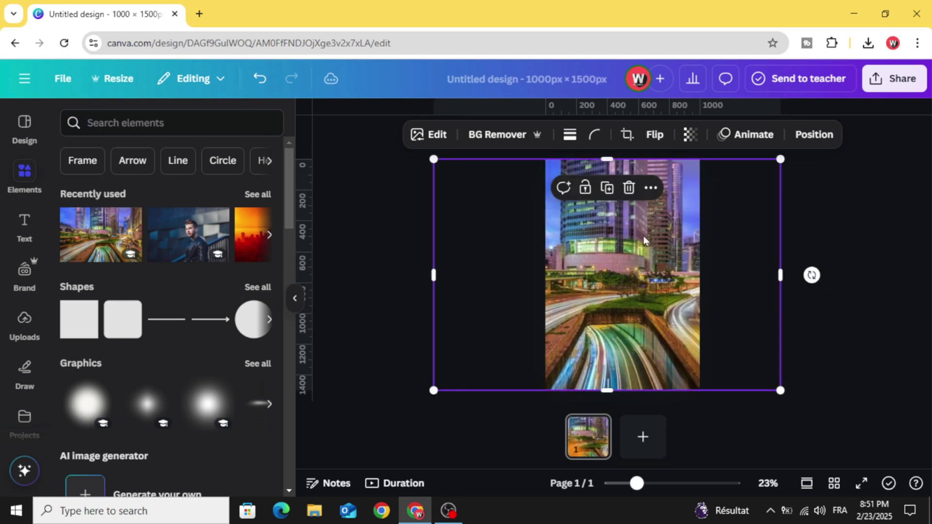
Step: Lower the city photo's transparency to 20 so the orange tints it
click(686, 139)
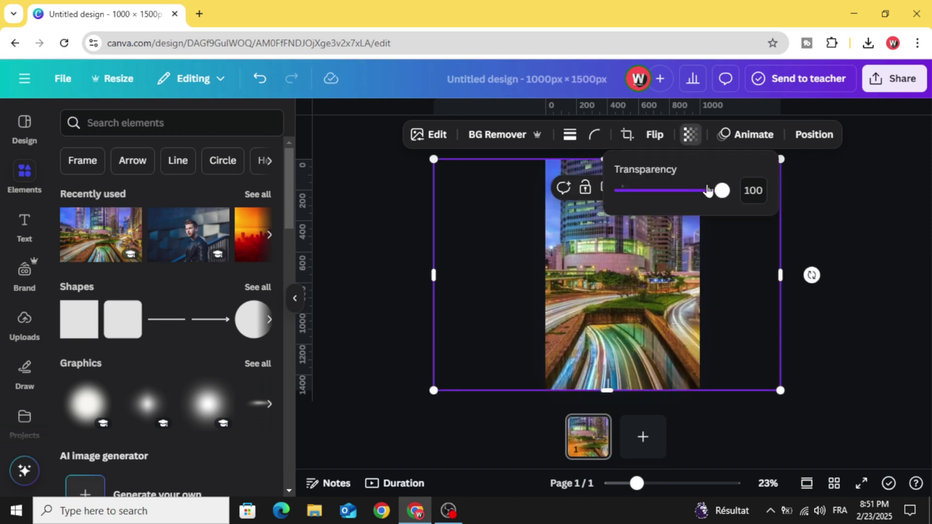
drag(720, 190, 642, 199)
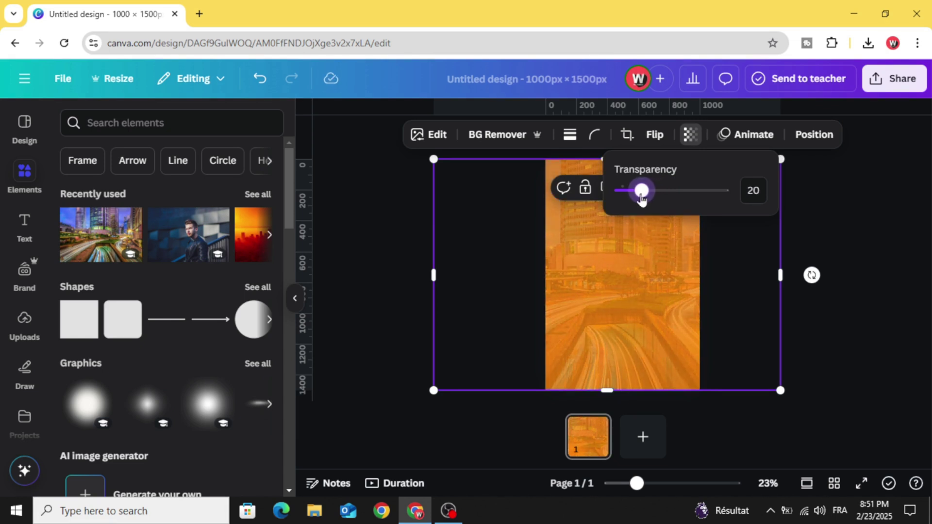
click(392, 241)
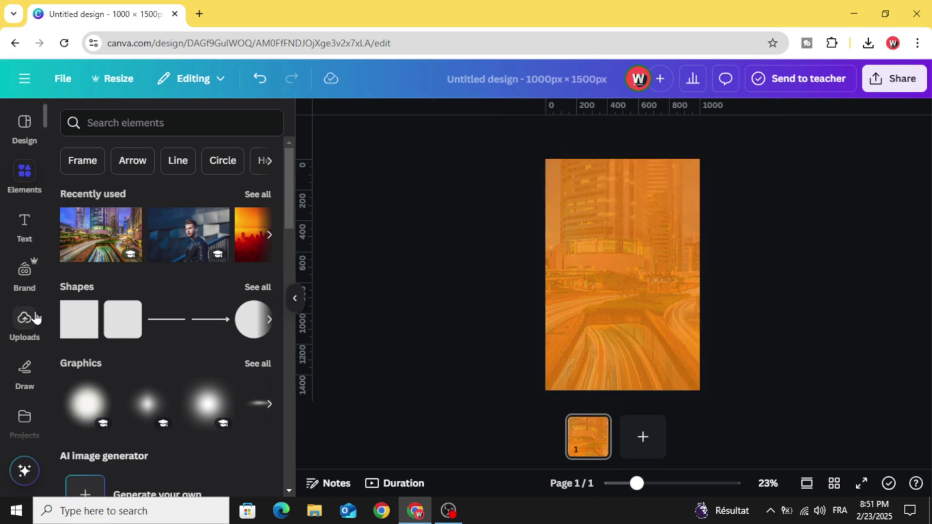
Step: Place the uploaded black-and-white portrait PNG on the page, enlarged to cover it
click(24, 330)
drag(81, 279, 597, 246)
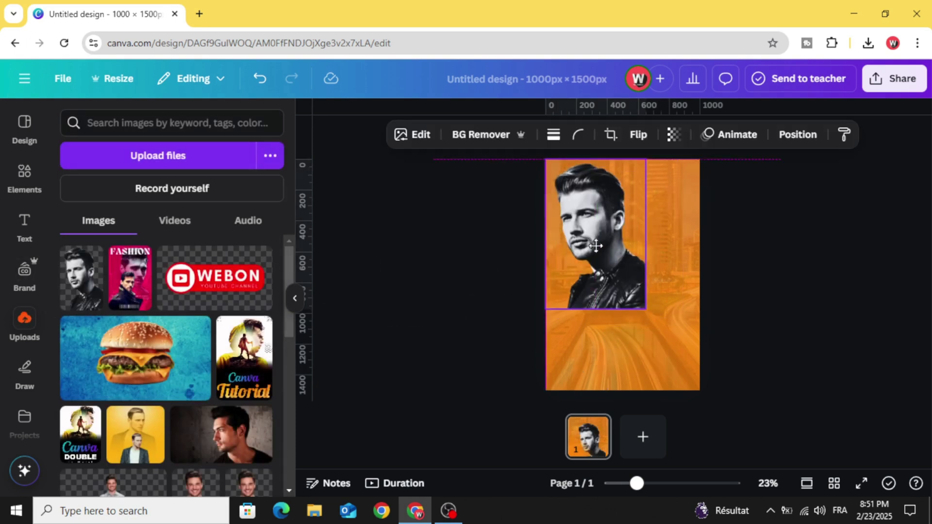
drag(638, 305, 699, 390)
scroll(19, 320, down, 3)
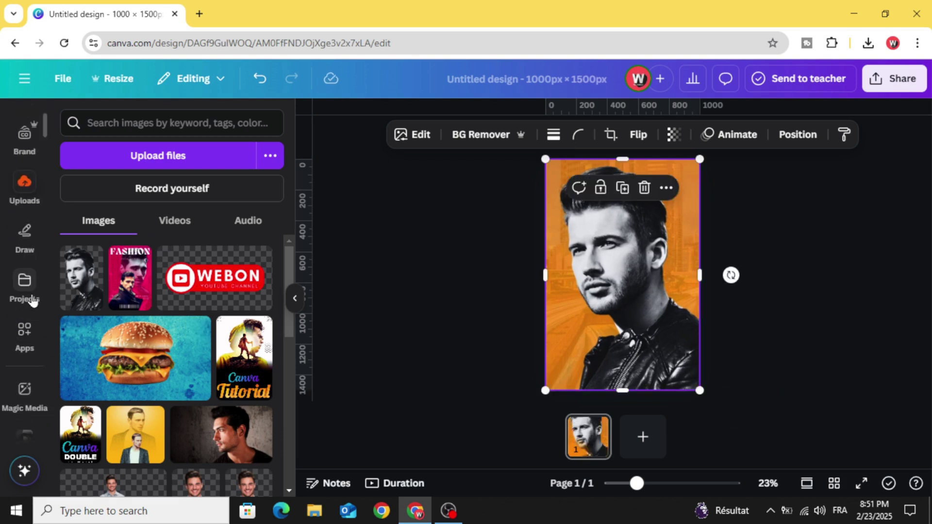
Step: Search Apps for 'image bl' and open the Image Blender app
click(22, 333)
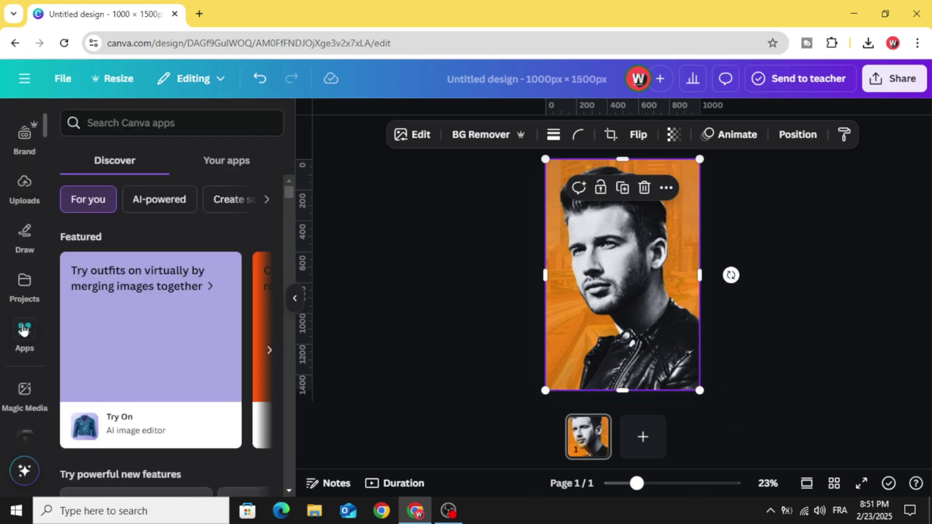
click(143, 127)
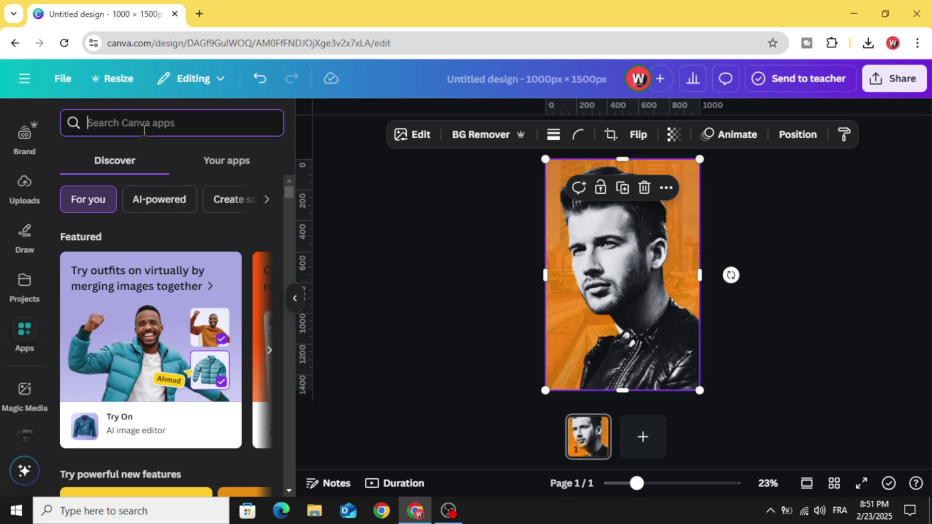
text(image)
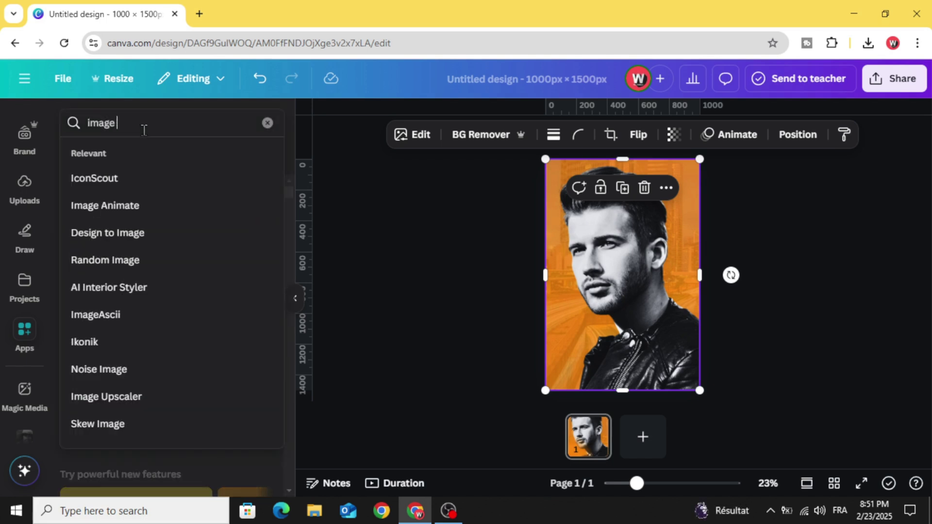
text( bl)
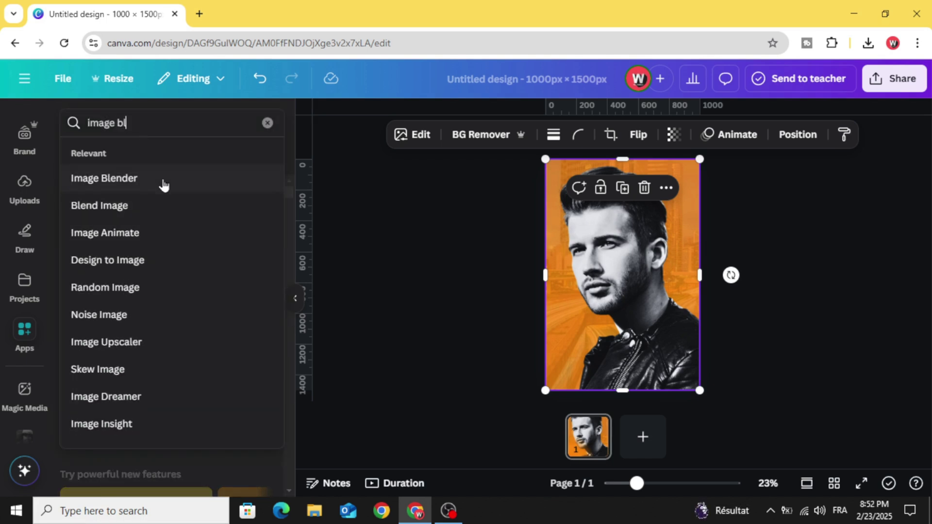
click(164, 185)
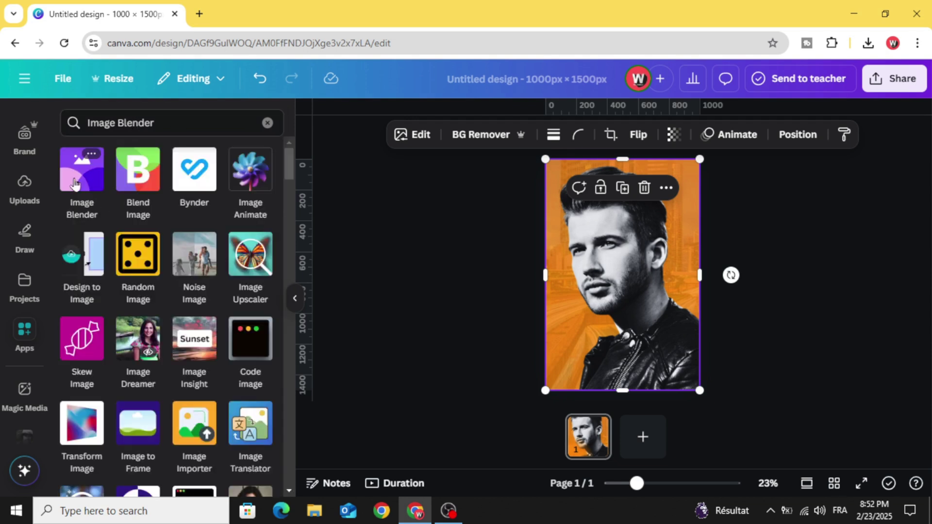
click(83, 167)
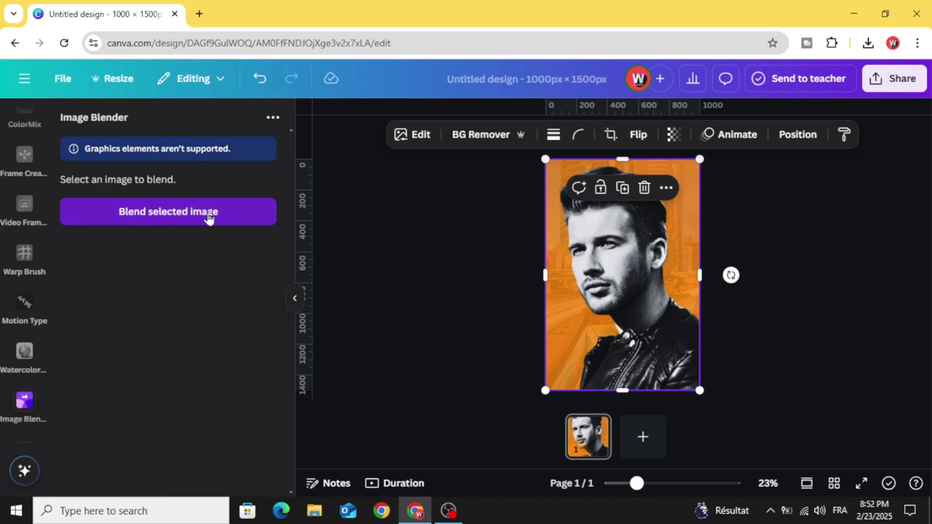
Step: Save a linear Image Blender fade at strength 0, angled to keep the face and hair clear
click(171, 213)
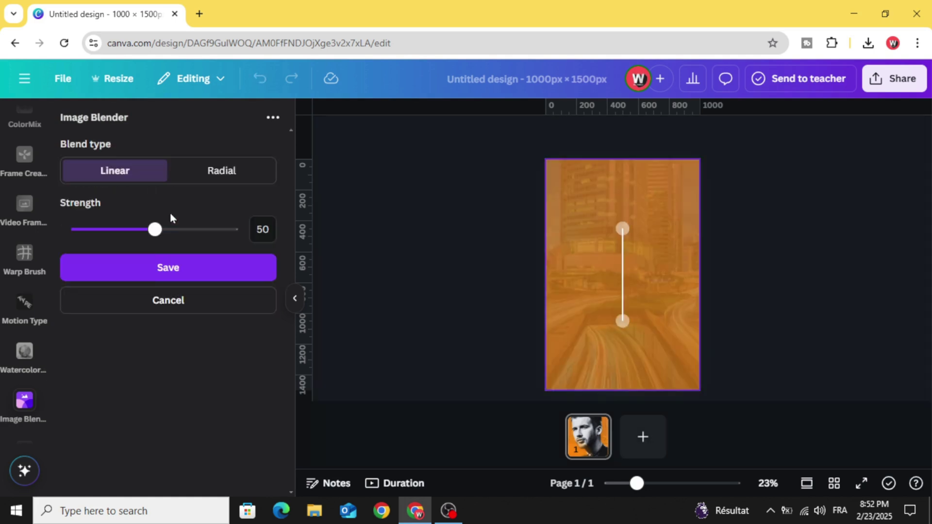
drag(623, 228, 667, 281)
drag(625, 323, 587, 252)
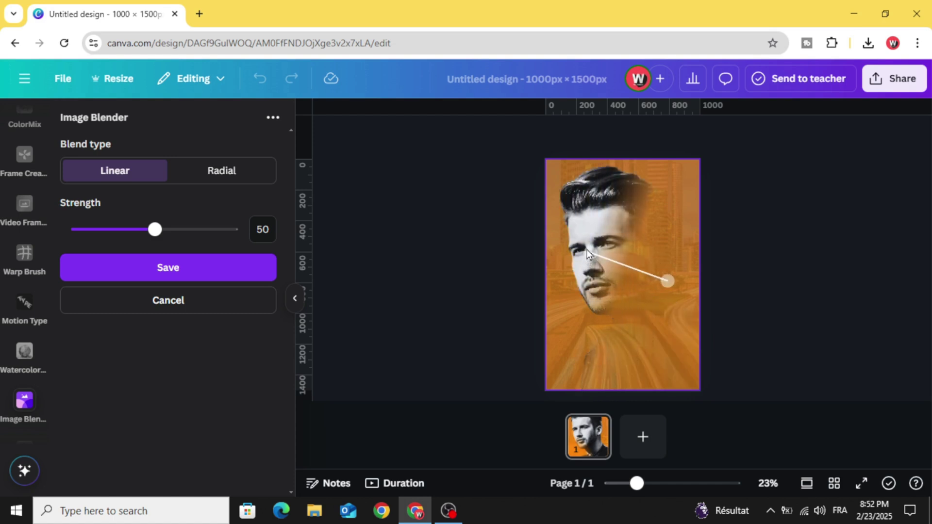
drag(155, 231, 66, 212)
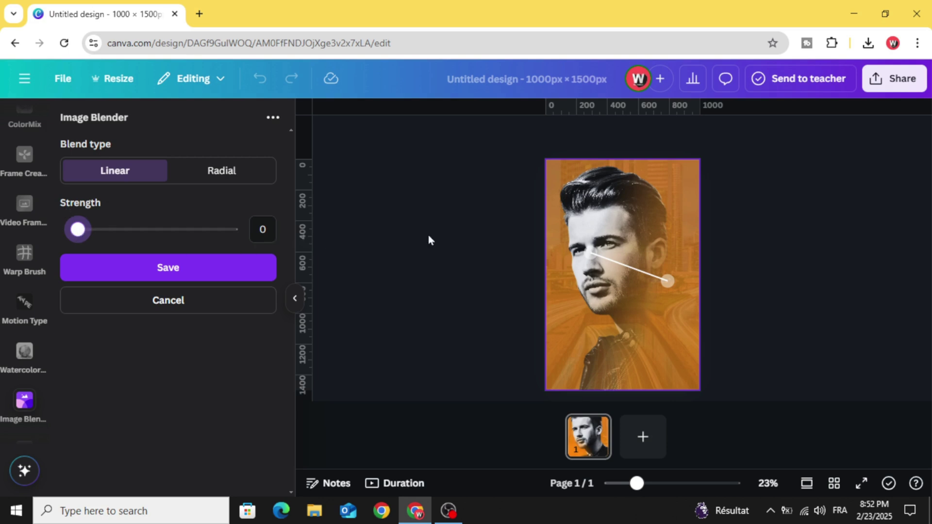
drag(588, 253, 566, 240)
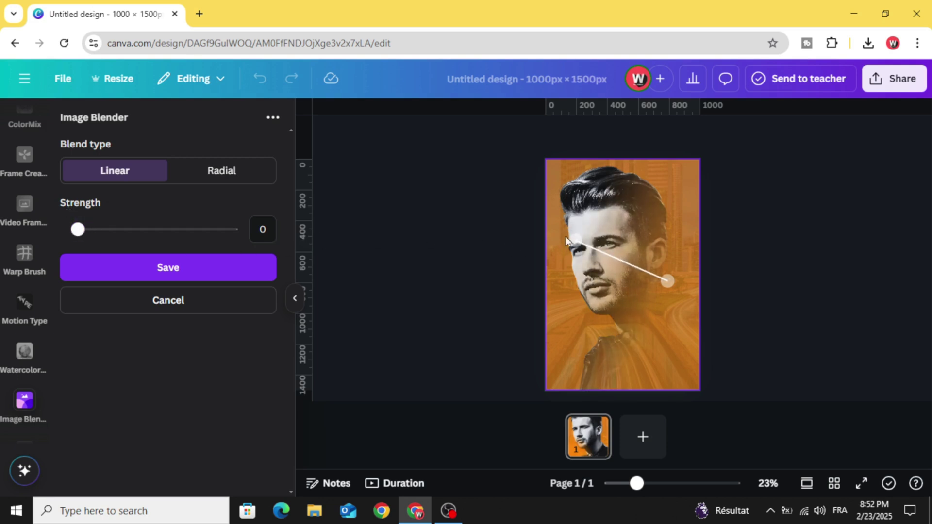
drag(666, 283, 634, 254)
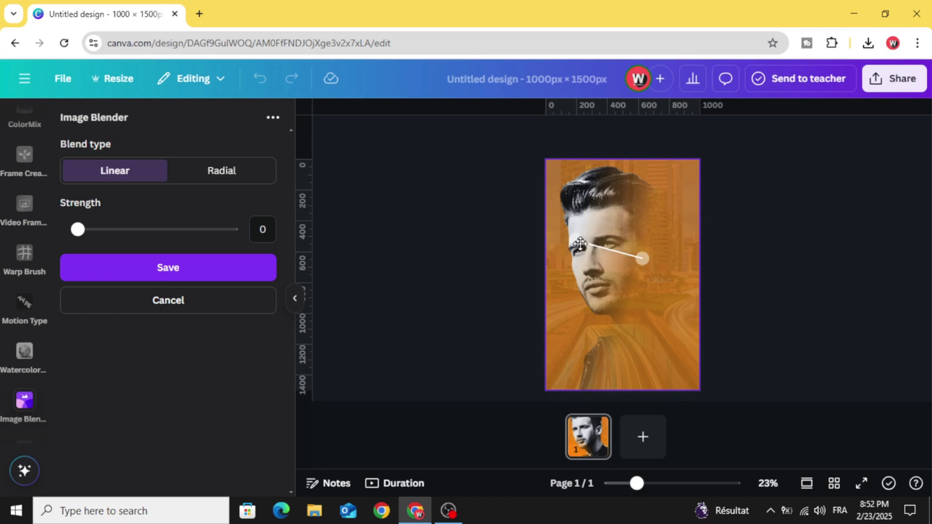
drag(572, 238, 595, 236)
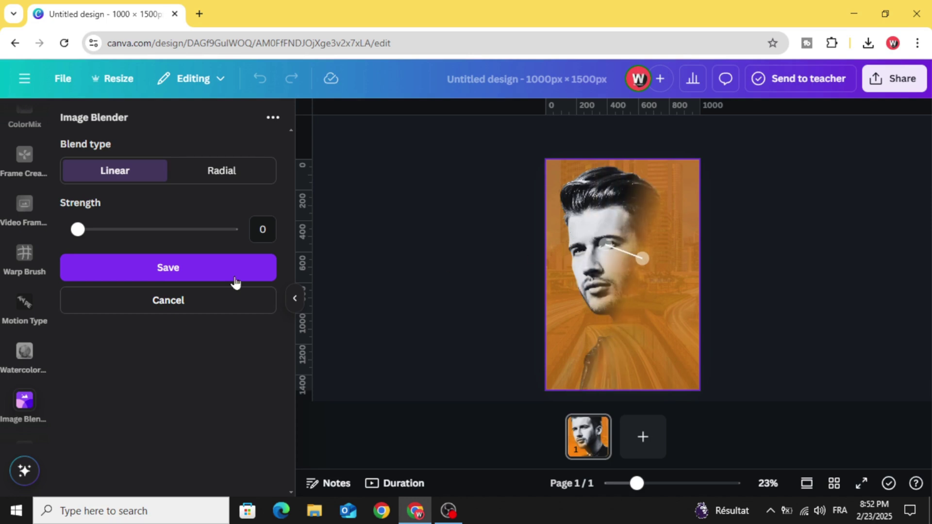
click(208, 276)
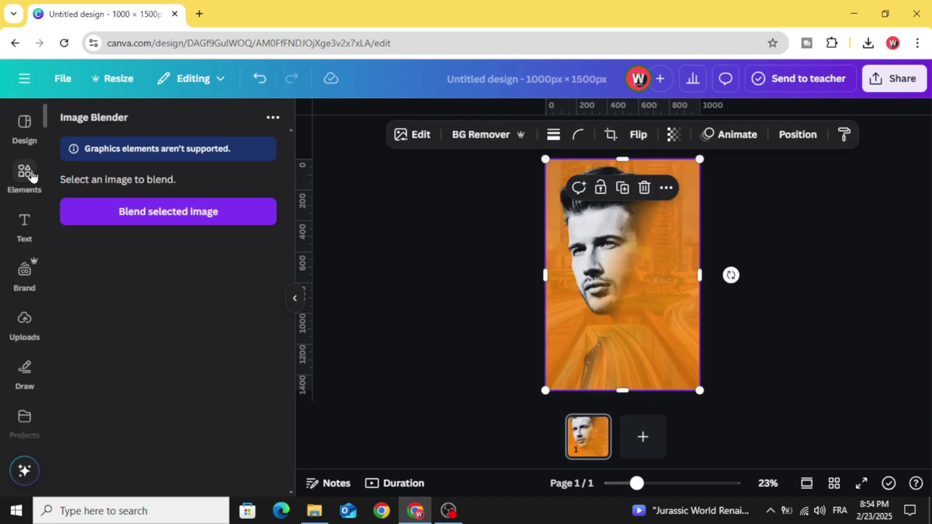
Step: Add a second photo of a man, remove its background, and enlarge the cut-out at lower right
click(32, 175)
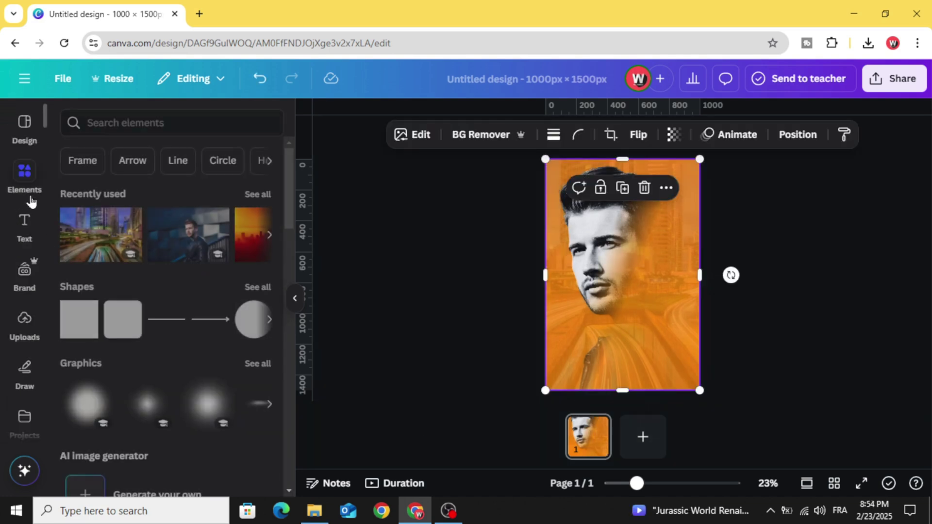
drag(180, 234, 576, 291)
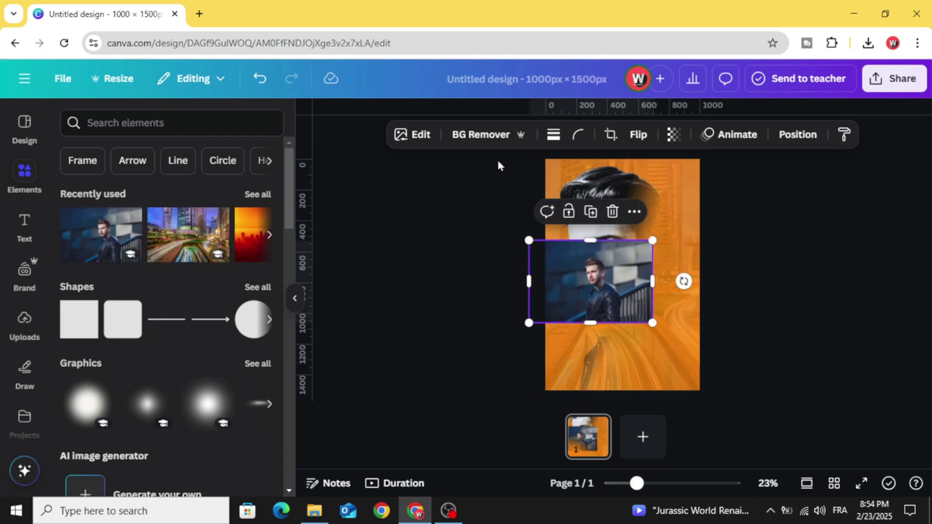
click(481, 138)
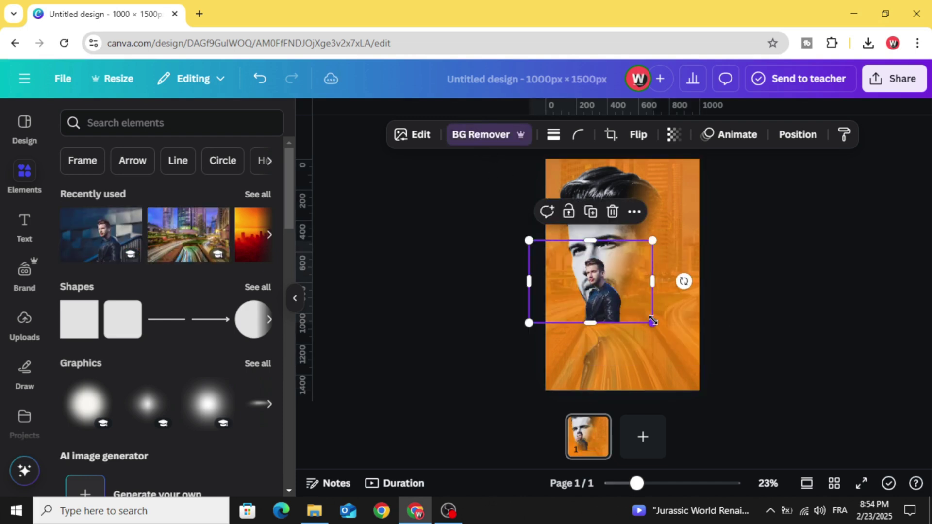
drag(653, 321, 753, 389)
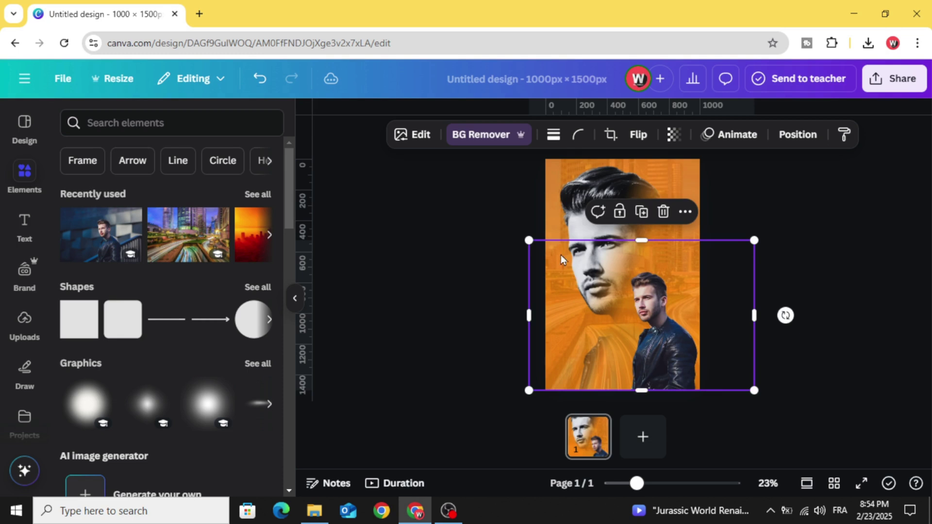
drag(529, 240, 476, 205)
Step: Nudge the background portrait so it lines up with the page edges again
click(464, 210)
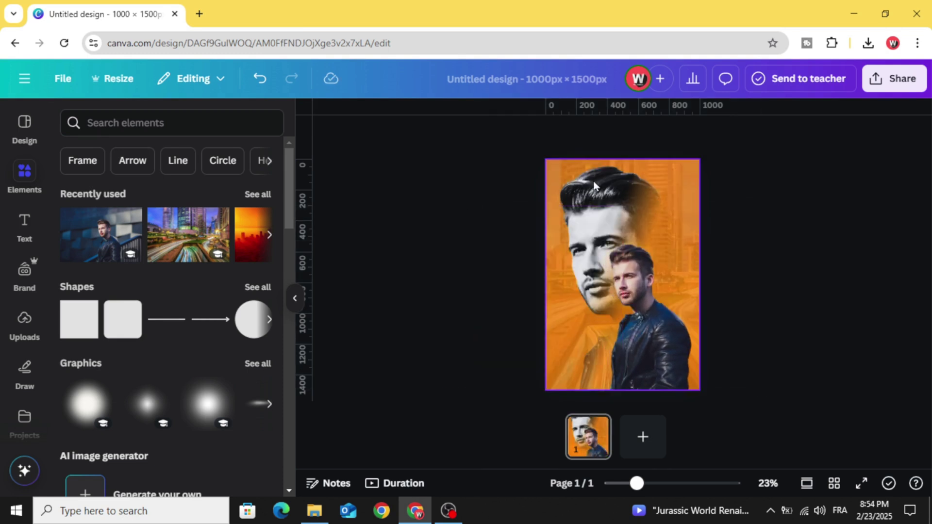
click(600, 190)
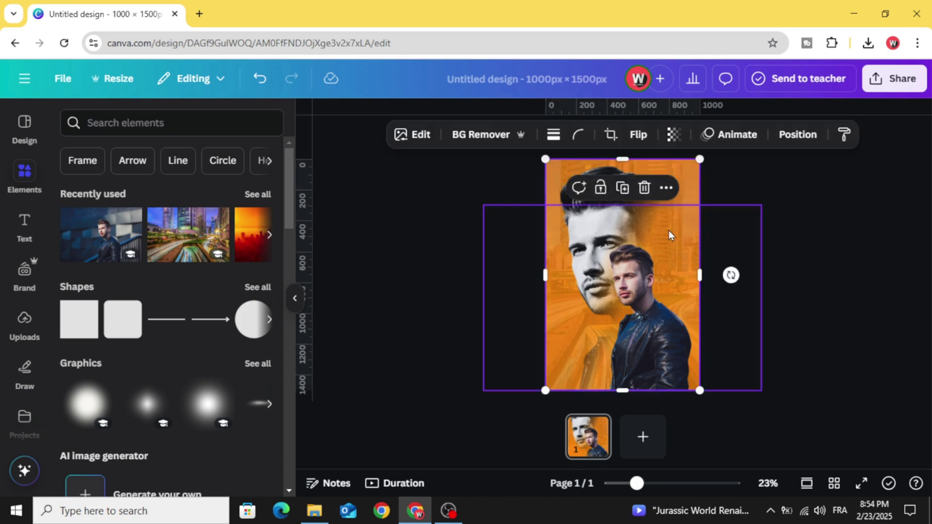
mouse_move(668, 230)
mouse_down()
mouse_move(656, 228)
mouse_move(673, 228)
mouse_up()
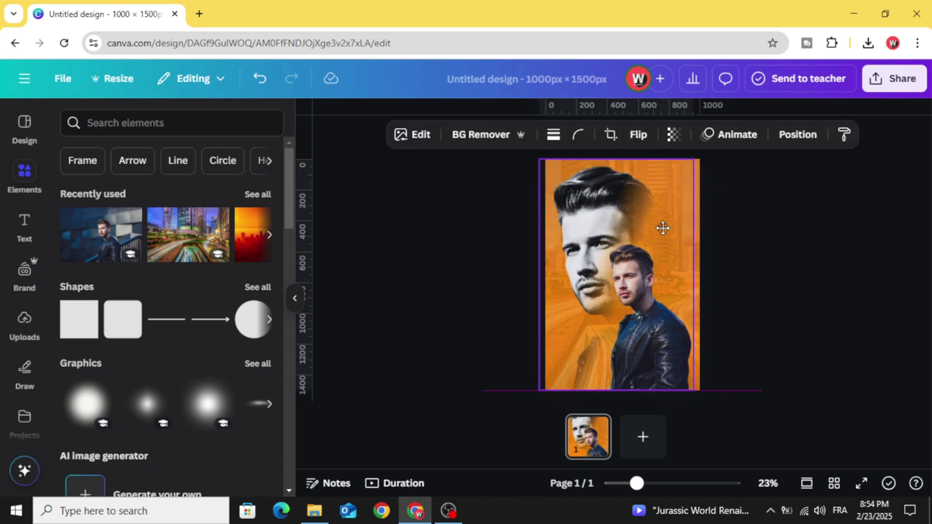
Step: Give the leather-jacket cut-out the Stark filter from Canva's Vivid filter set
click(633, 337)
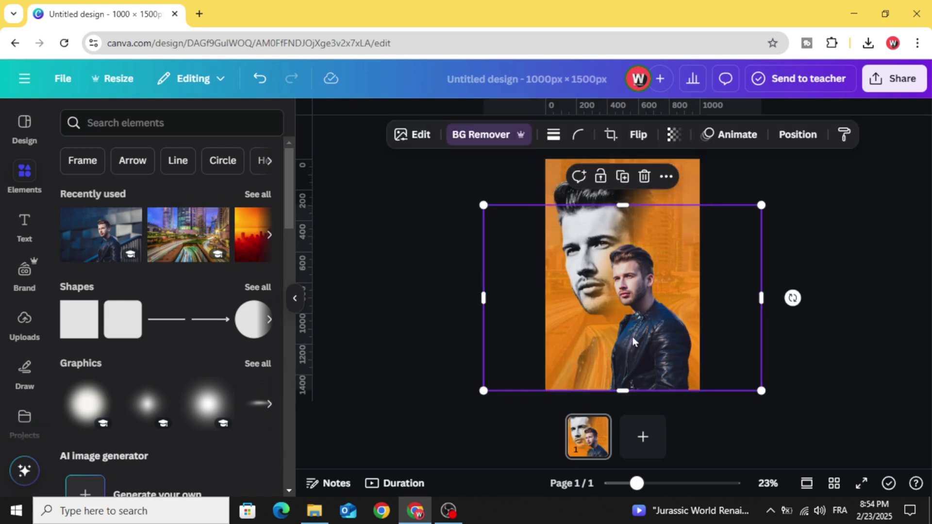
click(416, 138)
scroll(231, 284, down, 1)
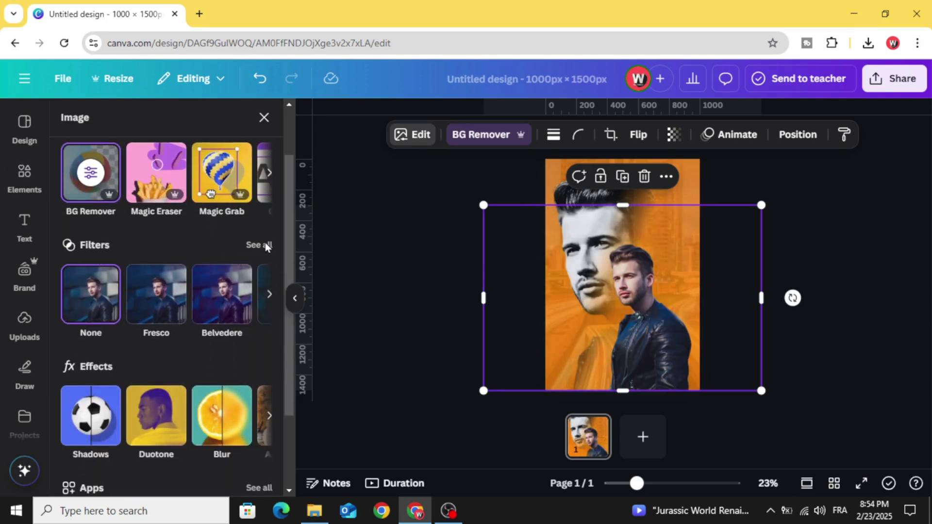
click(265, 245)
scroll(235, 264, down, 10)
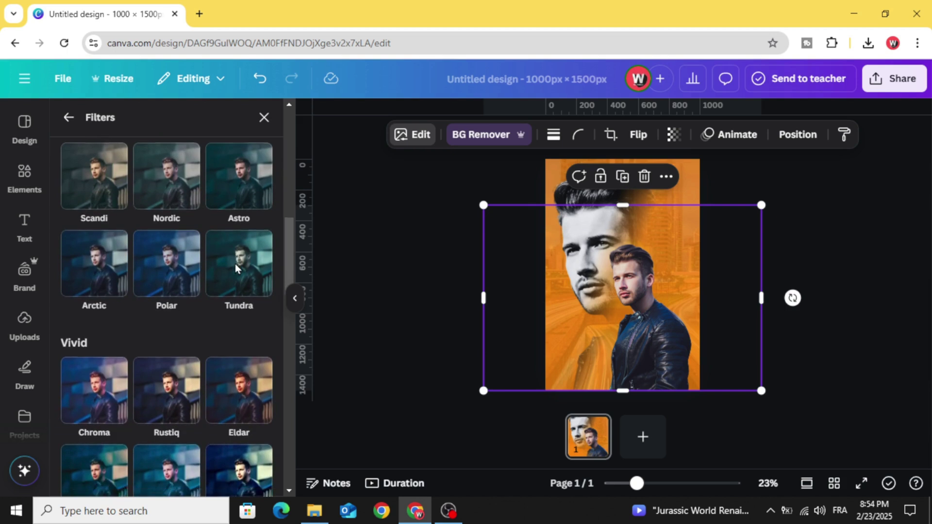
scroll(235, 264, down, 4)
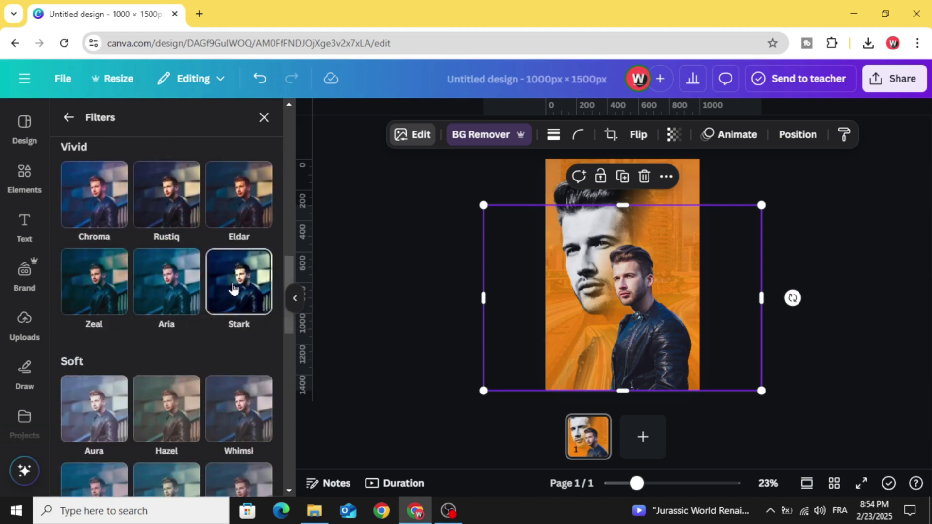
click(233, 287)
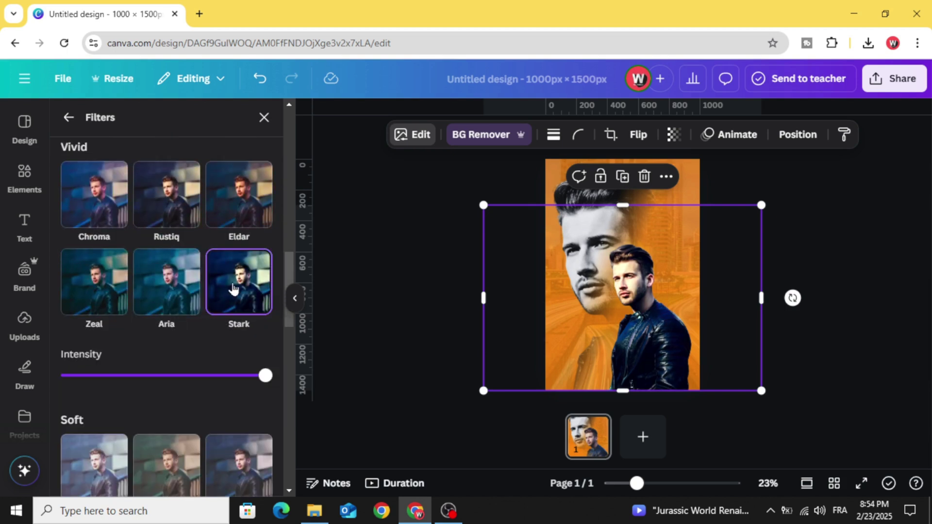
click(397, 297)
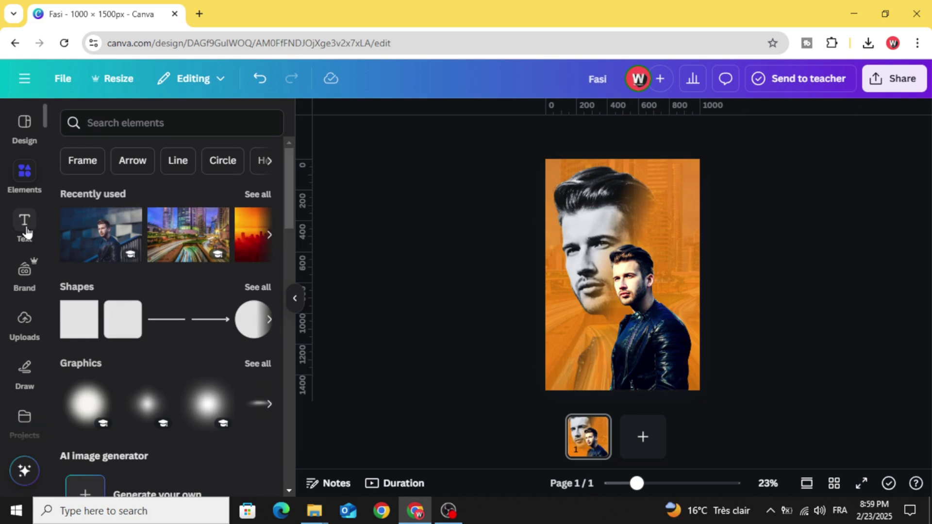
Step: Add a heading reading 'Fashion' set in the League Spartan font
click(24, 227)
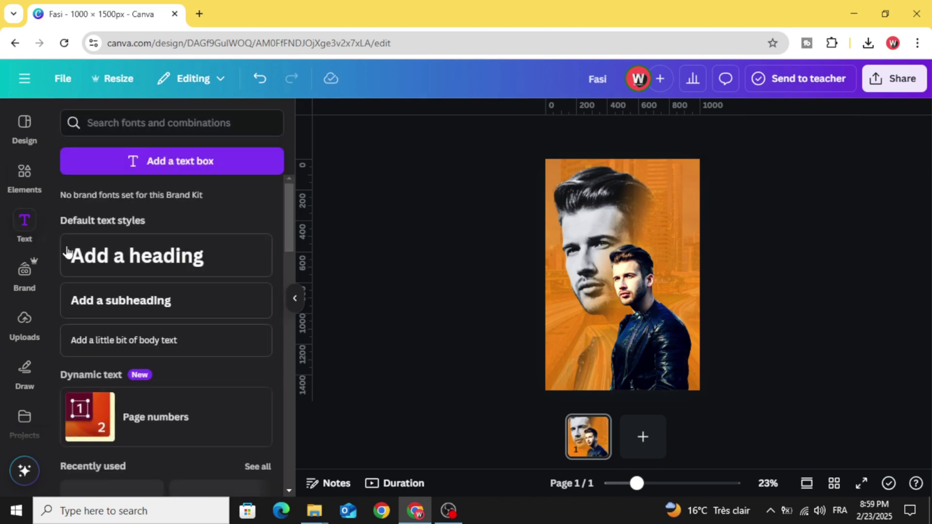
click(124, 255)
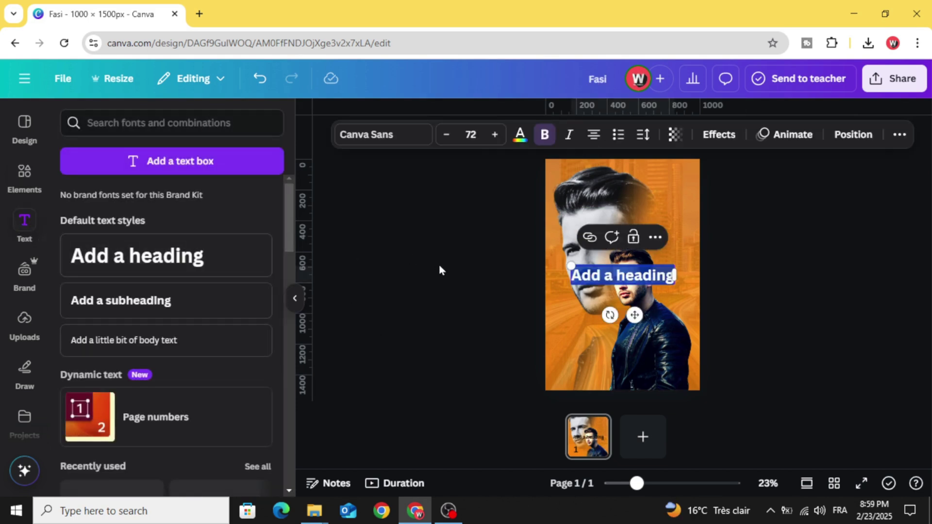
text(Fashion)
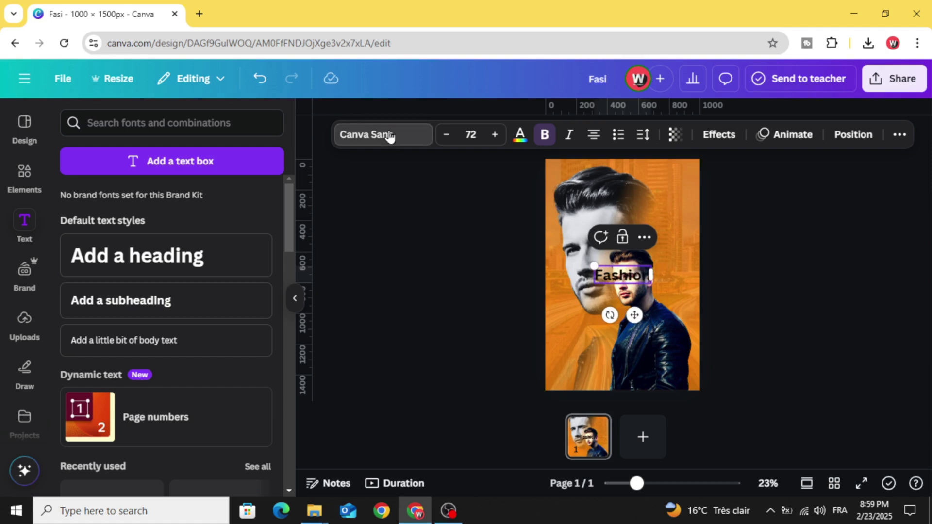
click(387, 136)
text(sp)
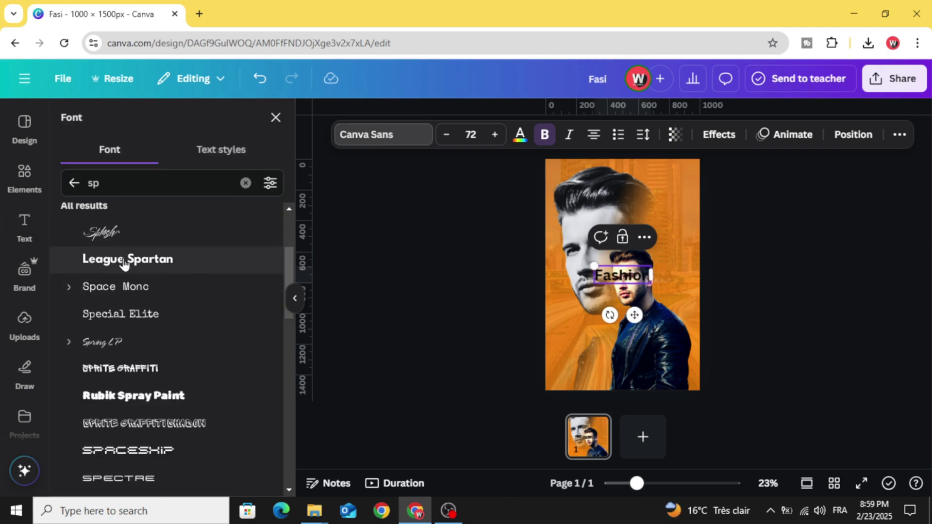
click(185, 261)
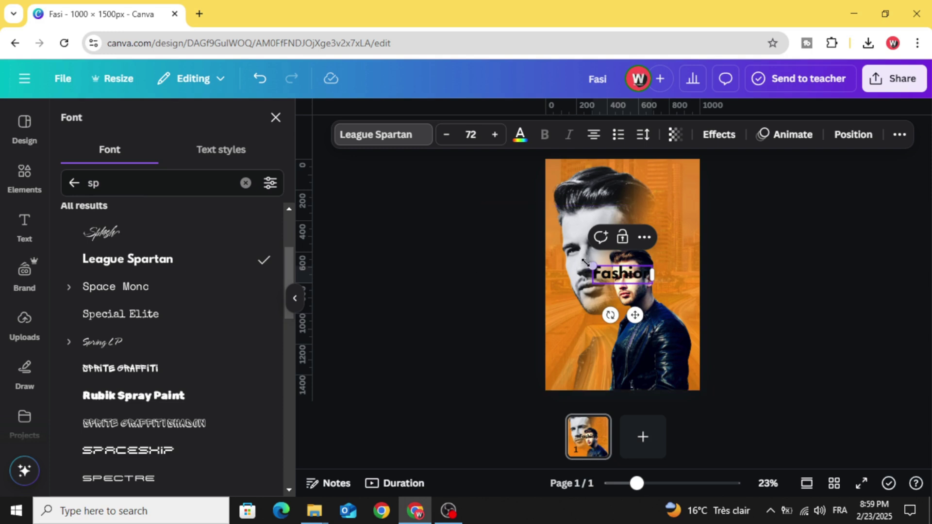
Step: Enlarge the Fashion heading and change all black text to white
drag(592, 266, 545, 251)
click(523, 142)
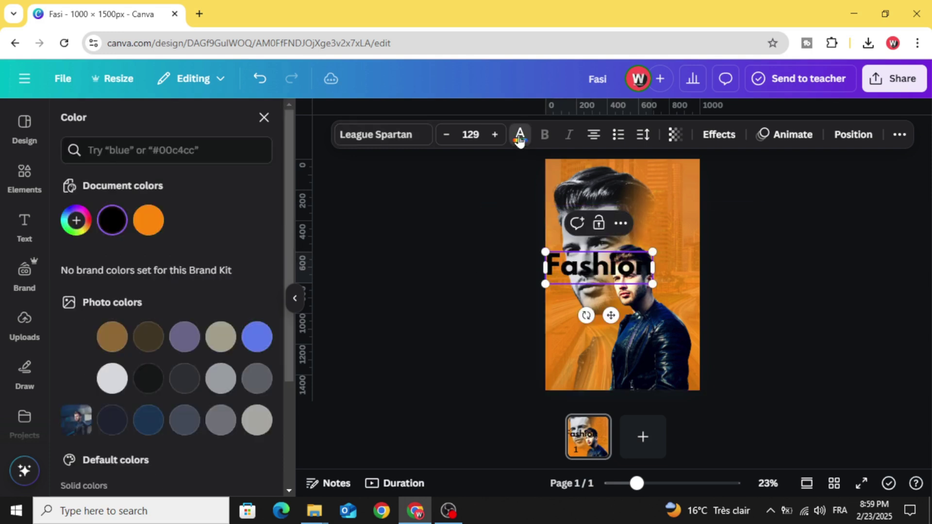
scroll(250, 381, down, 3)
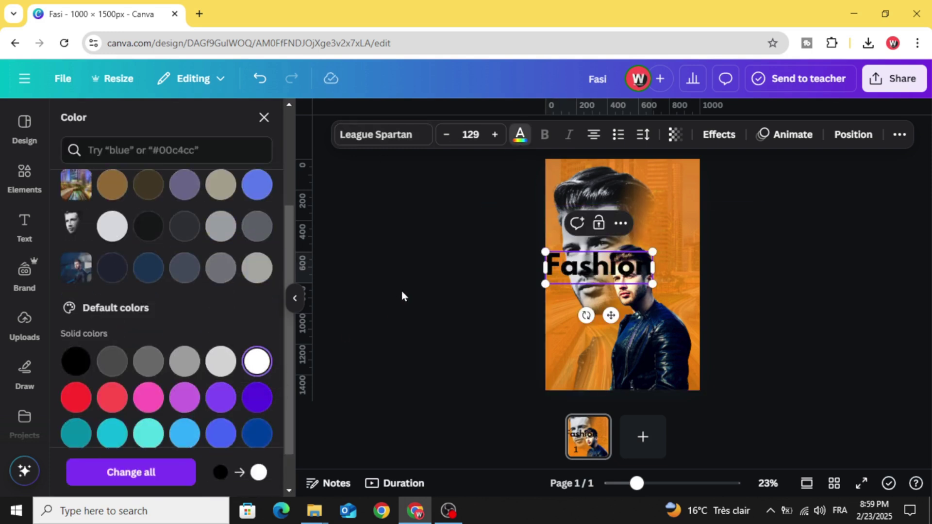
click(175, 460)
click(492, 306)
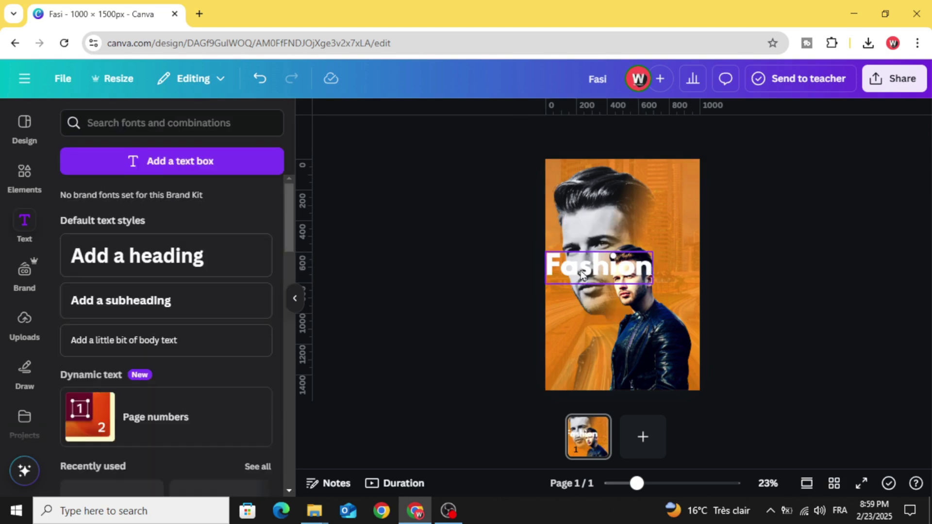
Step: Move the Fashion heading to the top of the poster and align it
drag(577, 271, 584, 174)
drag(661, 190, 685, 222)
click(524, 246)
drag(603, 178, 600, 192)
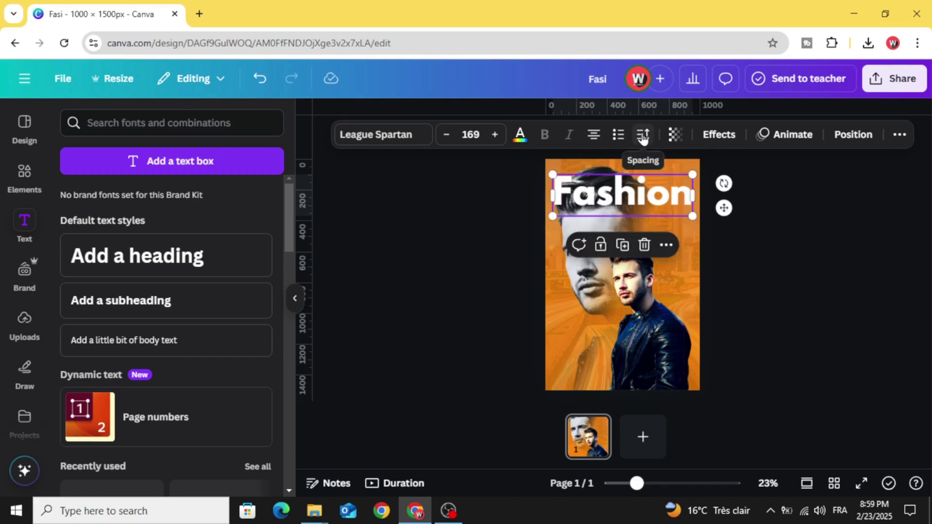
Step: Tighten the Fashion heading's letter spacing to -68
click(643, 138)
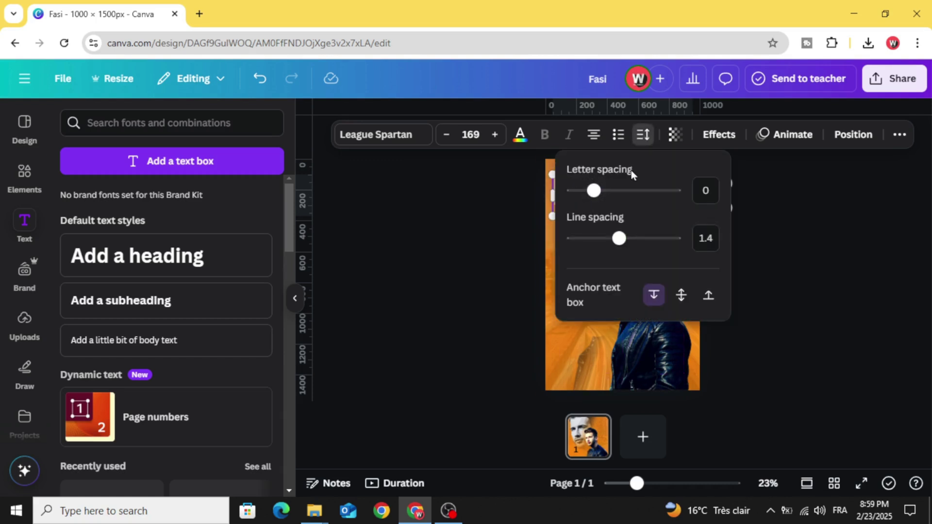
drag(594, 192, 587, 195)
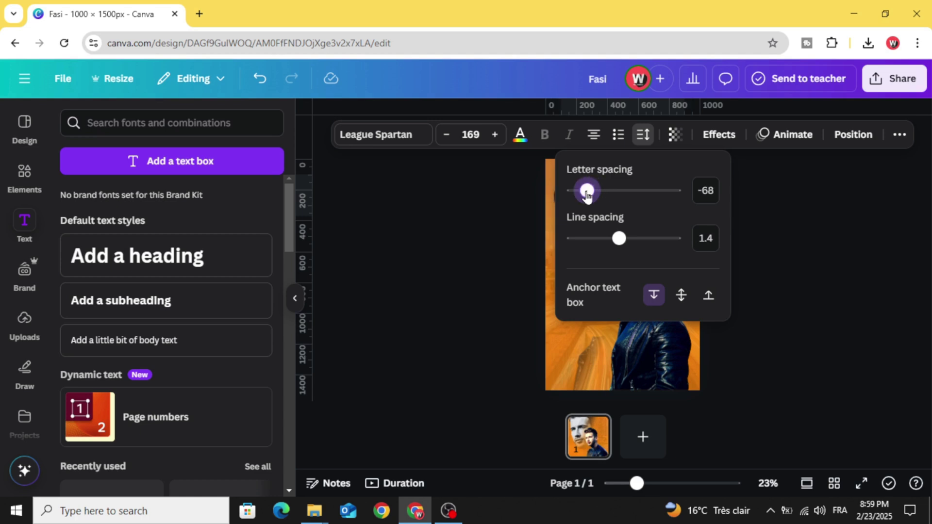
drag(587, 193, 587, 193)
click(495, 222)
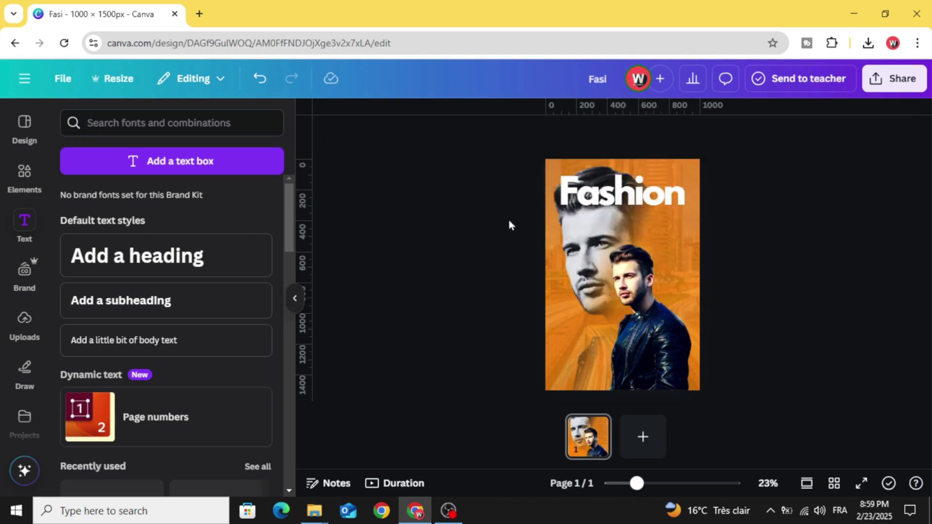
Step: Enlarge the heading to size 198 across the page width and centre it horizontally
click(672, 206)
drag(685, 218, 699, 221)
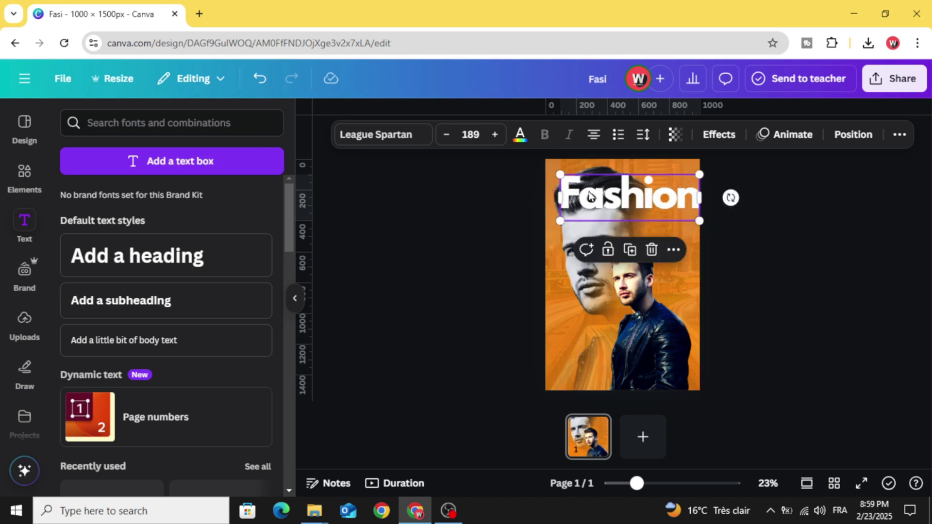
drag(559, 174, 552, 170)
click(441, 223)
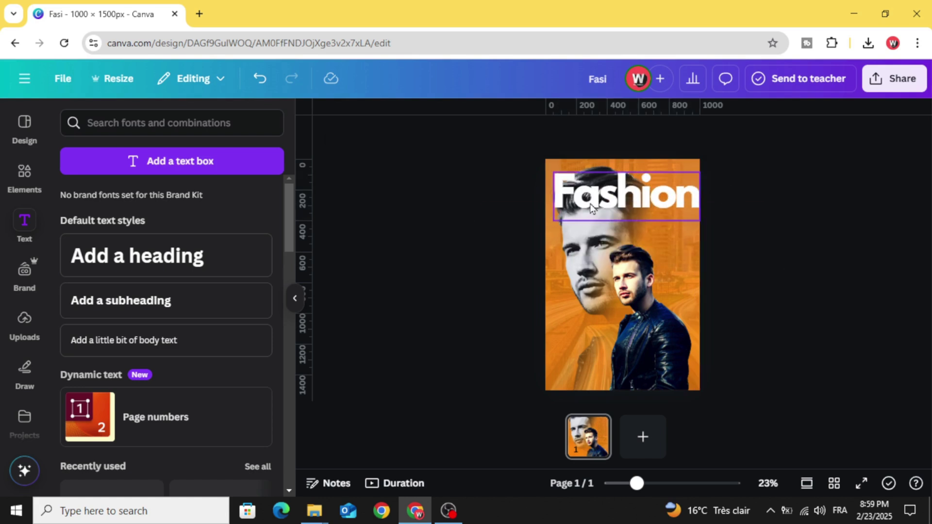
drag(590, 199, 588, 194)
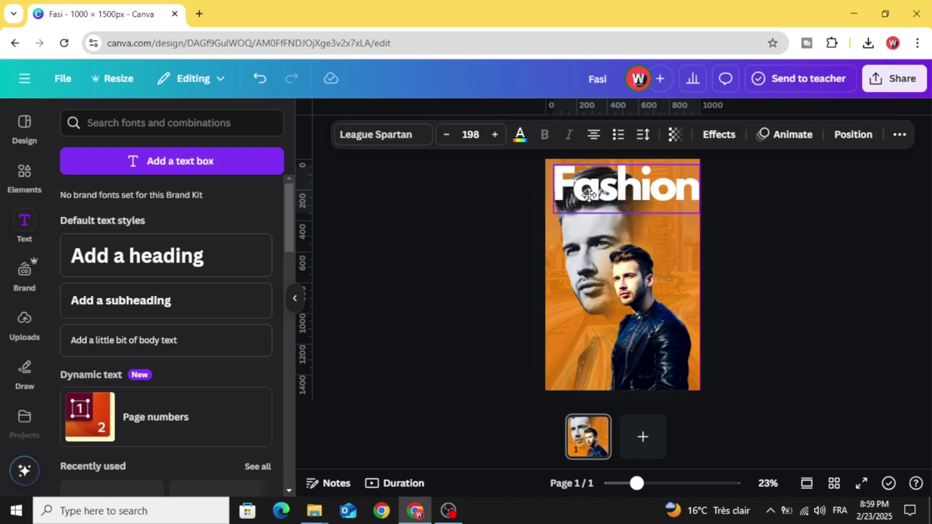
Step: Apply the Lift effect at intensity 25 to the Fashion heading and re-centre it
click(718, 135)
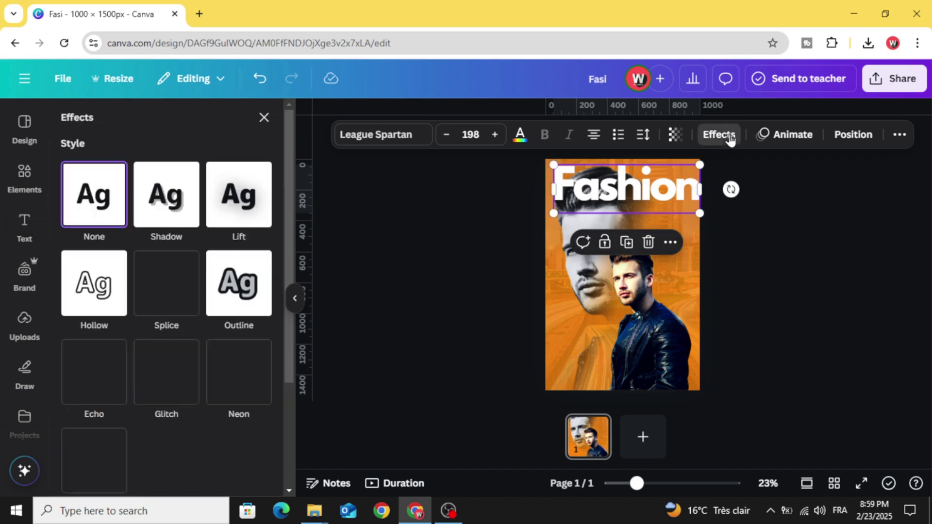
click(241, 200)
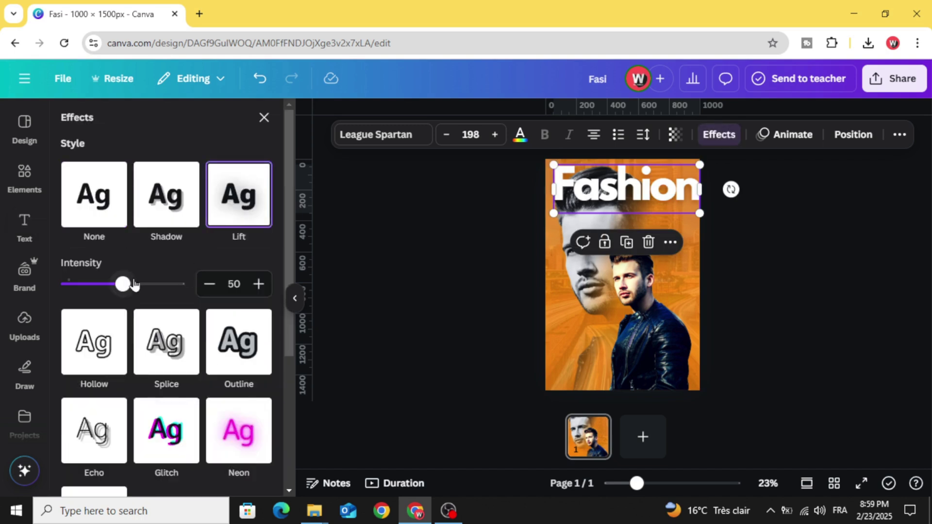
drag(122, 285, 100, 291)
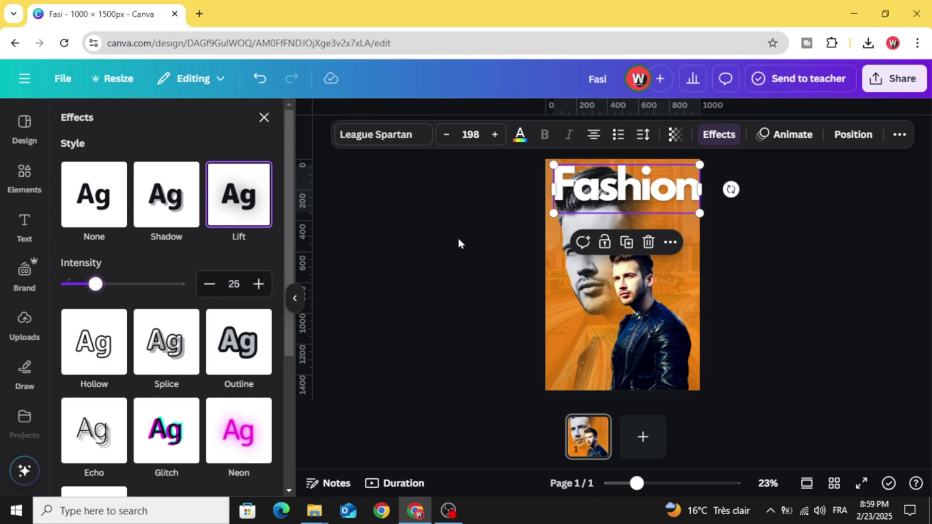
click(616, 196)
drag(616, 196, 612, 196)
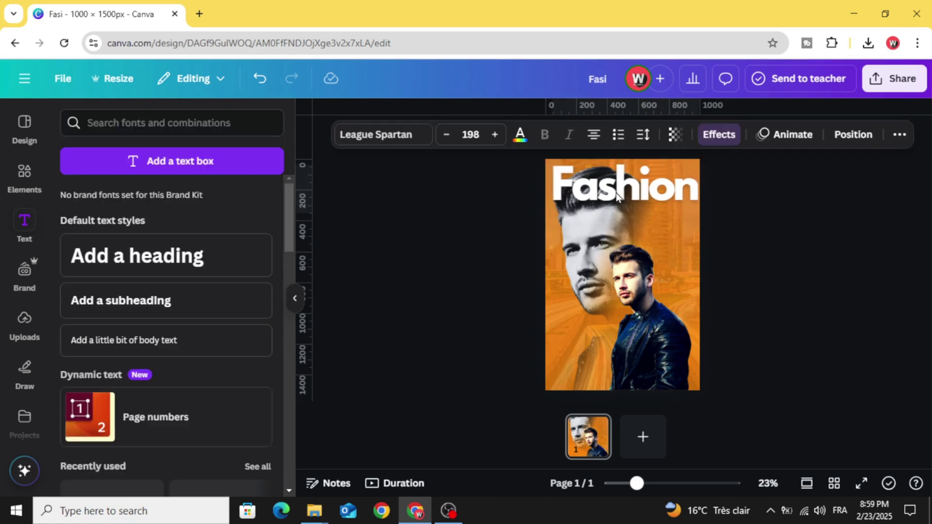